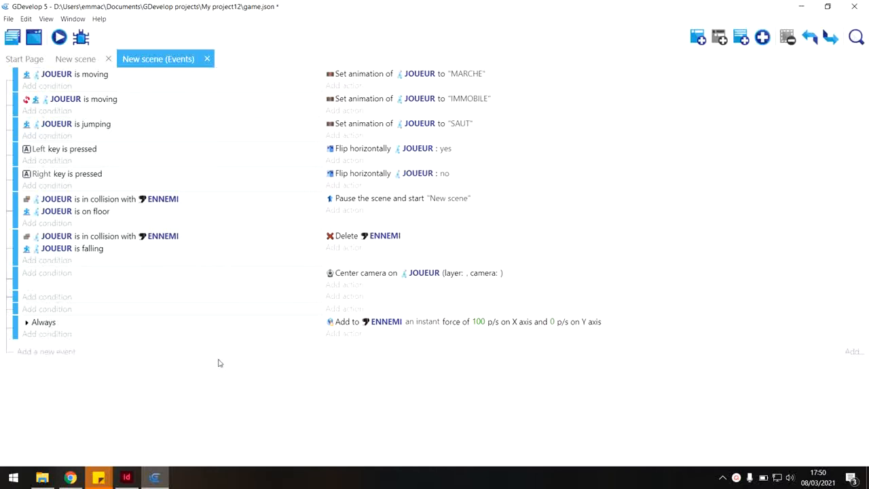
Step: Add a condition to the empty event below the camera event that checks JOUEUR's collision with RECOMPENSE
left_click(77, 58)
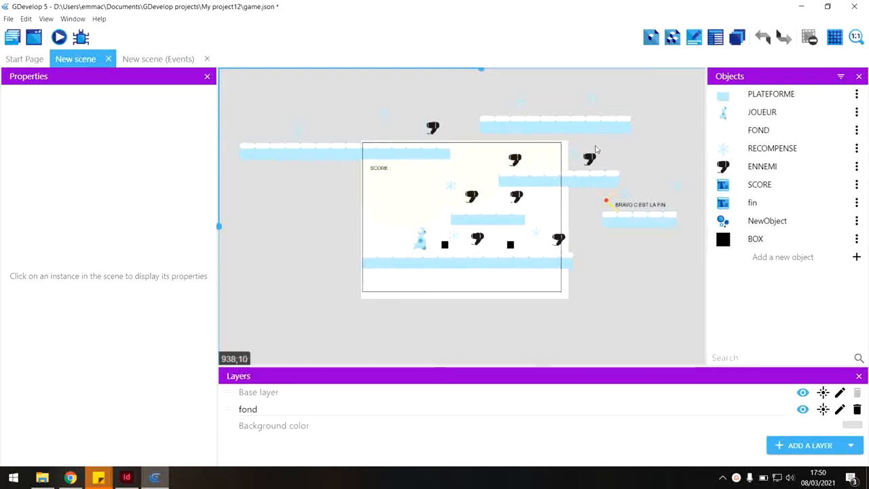
left_click(159, 58)
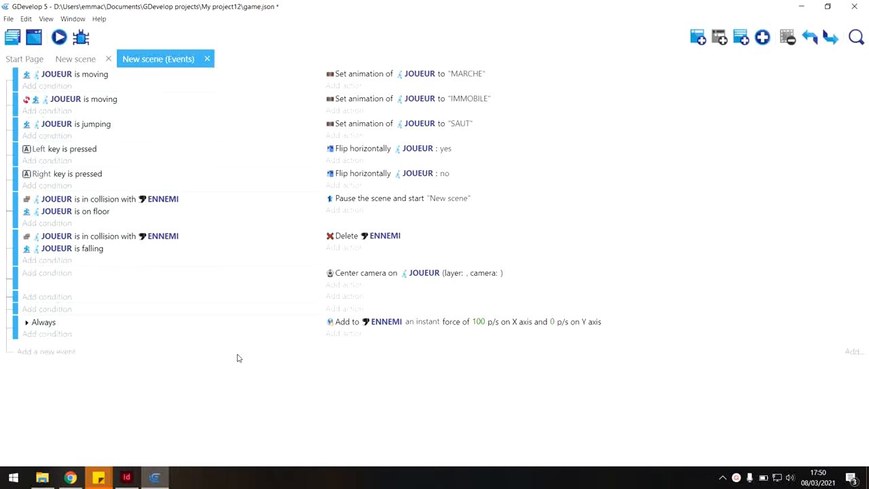
left_click(62, 299)
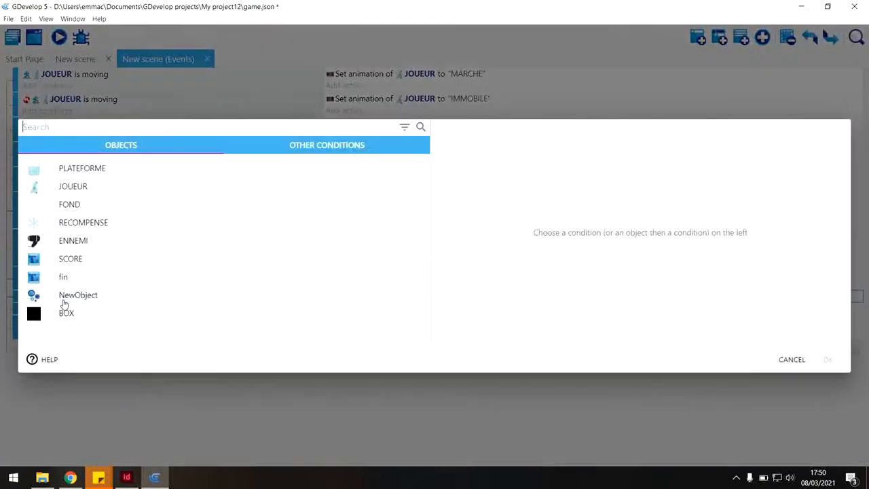
left_click(111, 186)
type("colli")
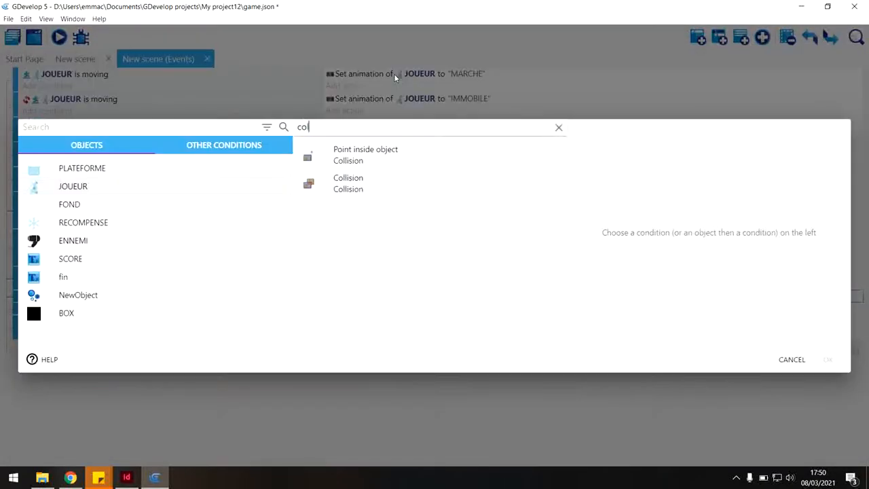
left_click(437, 190)
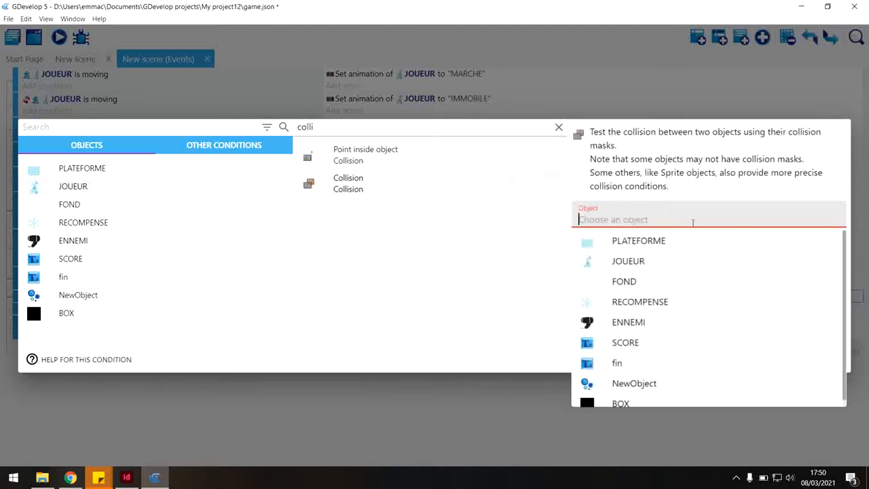
left_click(734, 306)
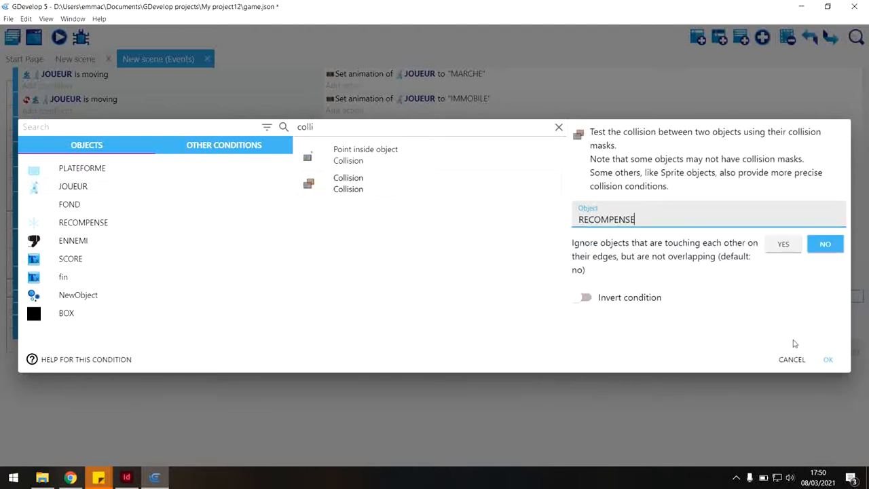
left_click(823, 363)
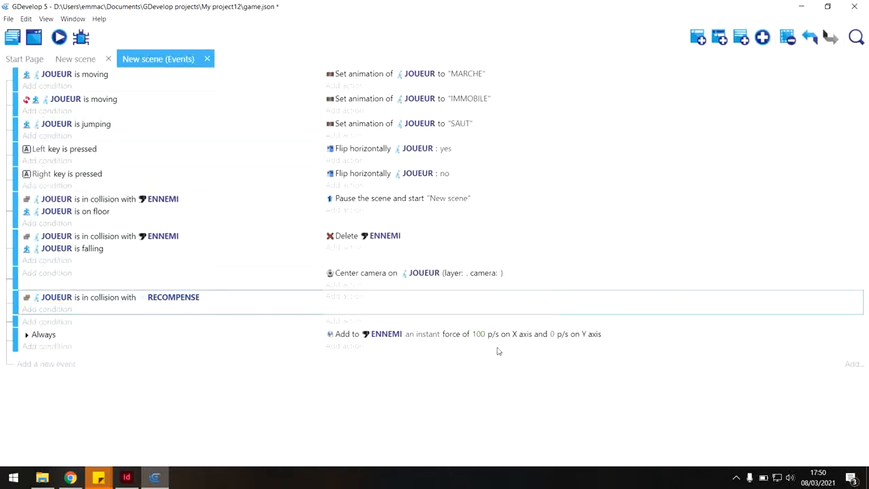
Step: Add an action to the RECOMPENSE collision event that deletes the RECOMPENSE object
left_click(342, 298)
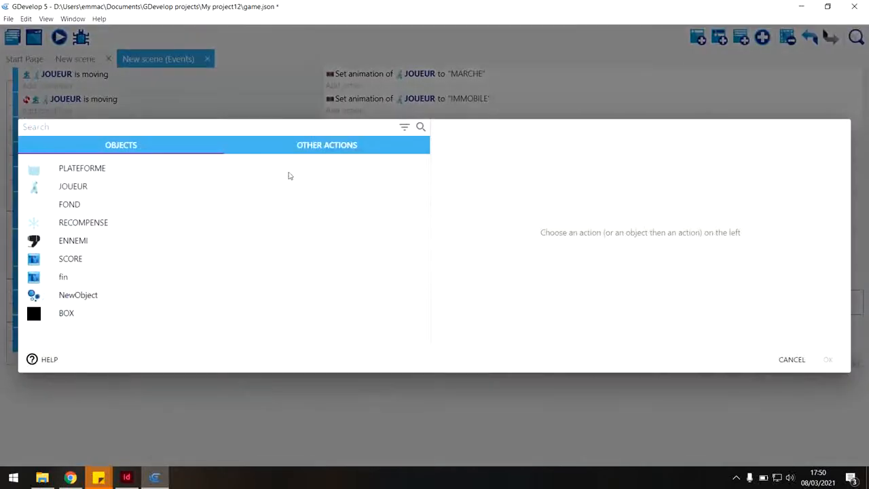
left_click(180, 223)
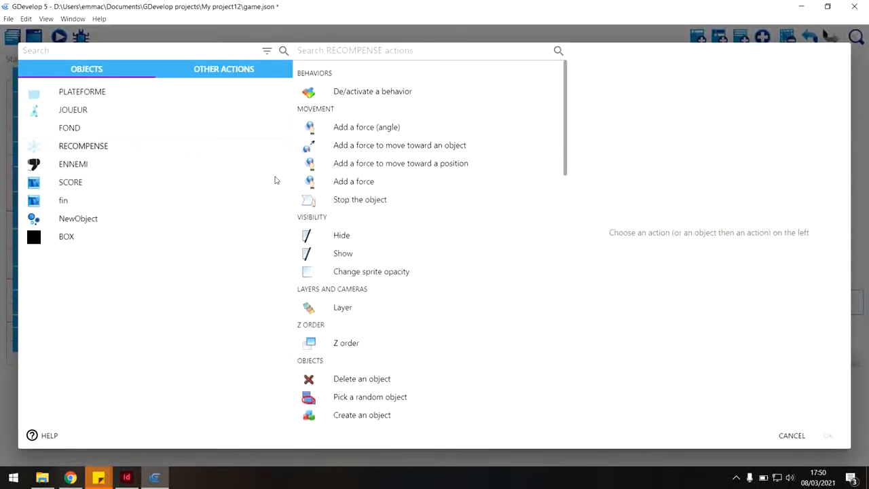
type("delet")
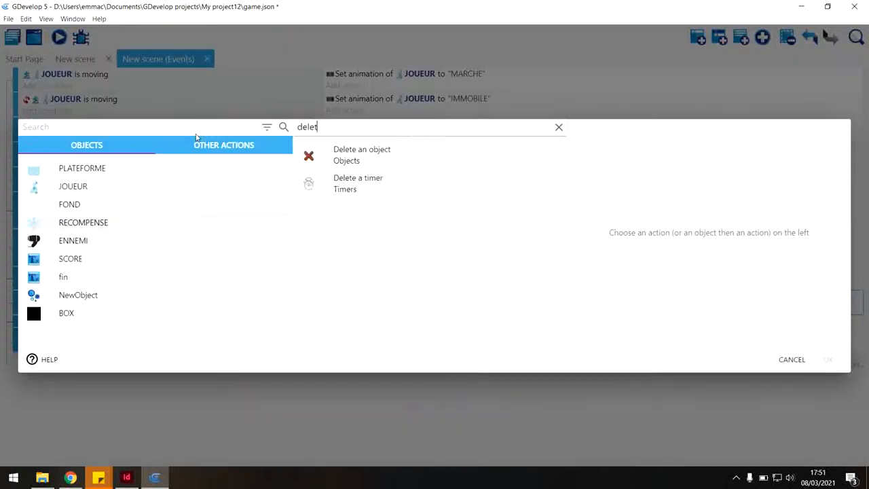
left_click(399, 163)
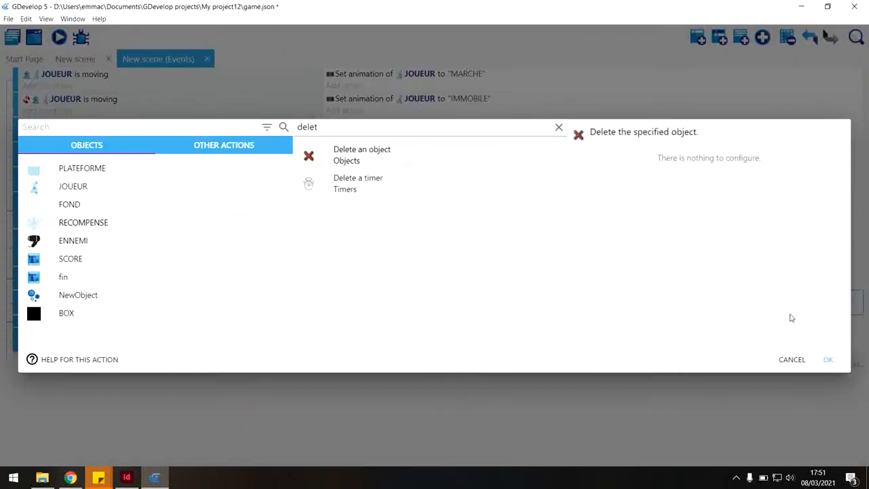
left_click(827, 360)
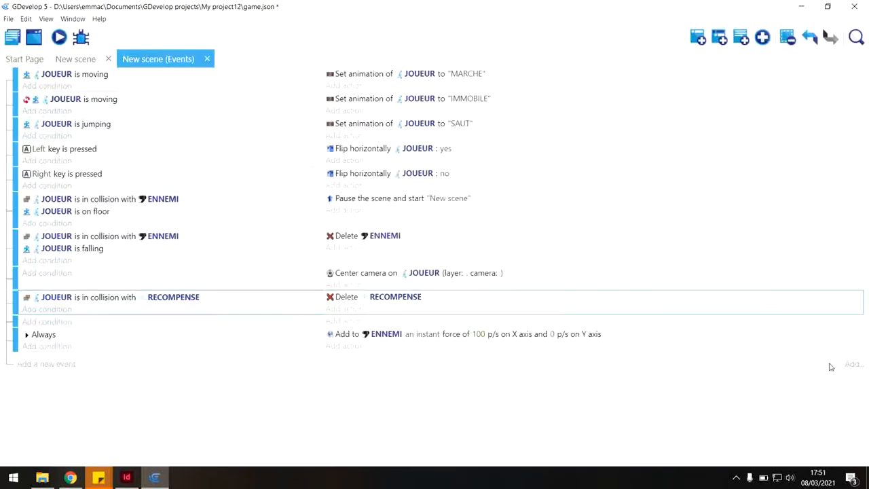
Step: Add an action to the RECOMPENSE collision event that adds 100 to the scene variable SCORE
left_click(342, 309)
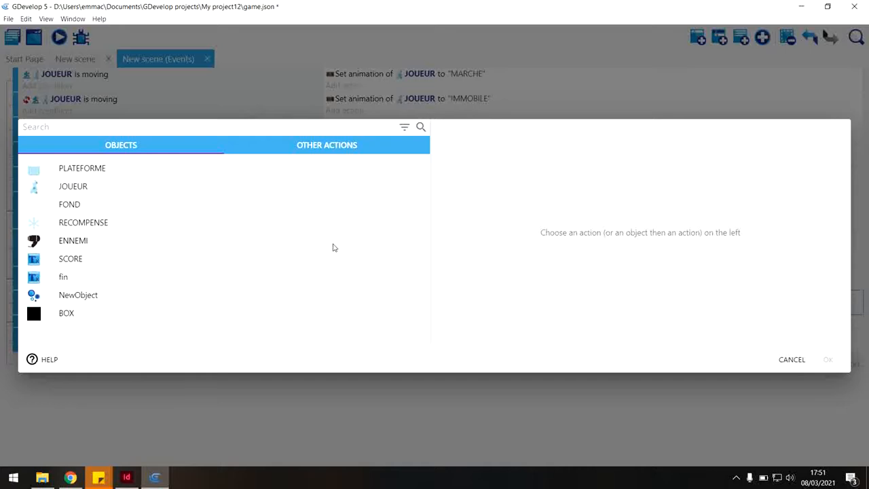
type("scene")
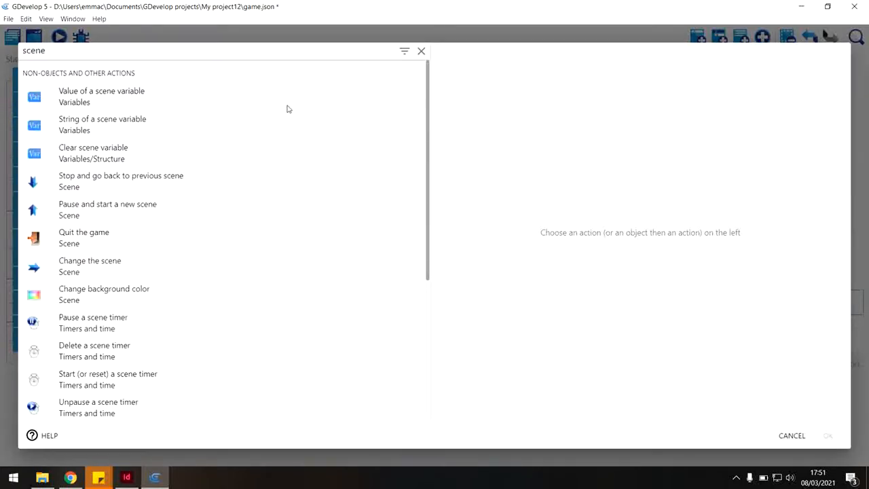
left_click(287, 107)
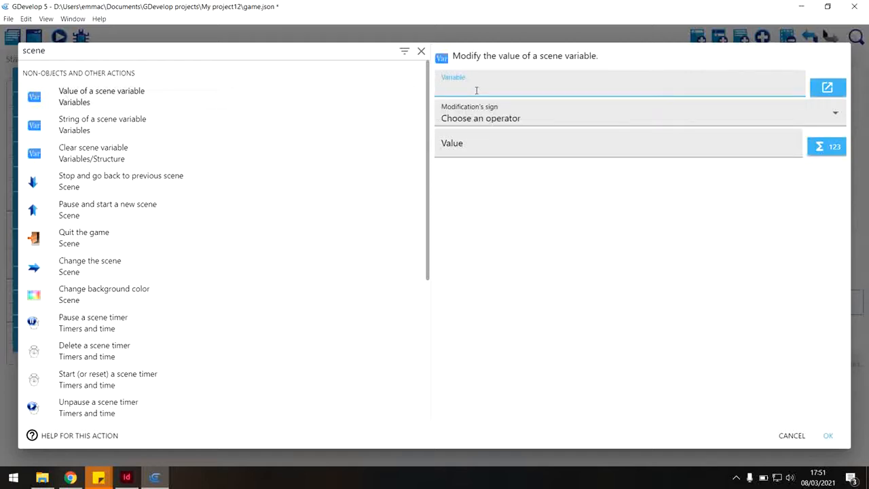
type("SCORE")
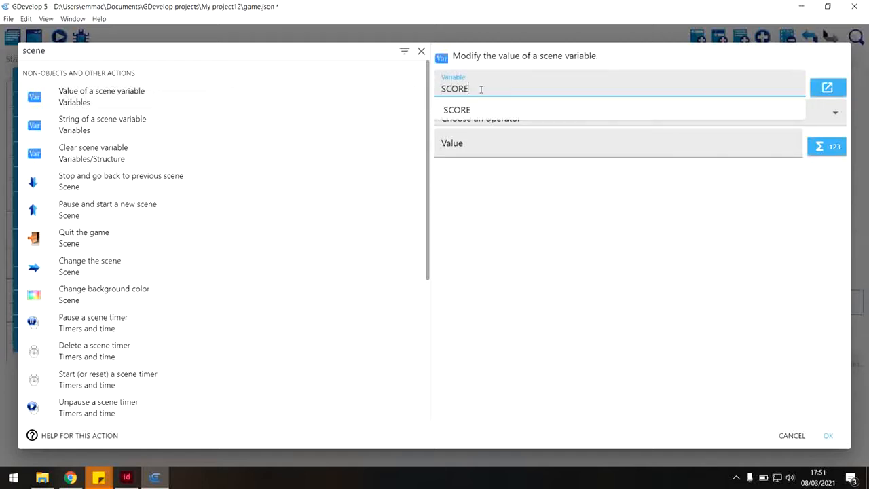
left_click(520, 120)
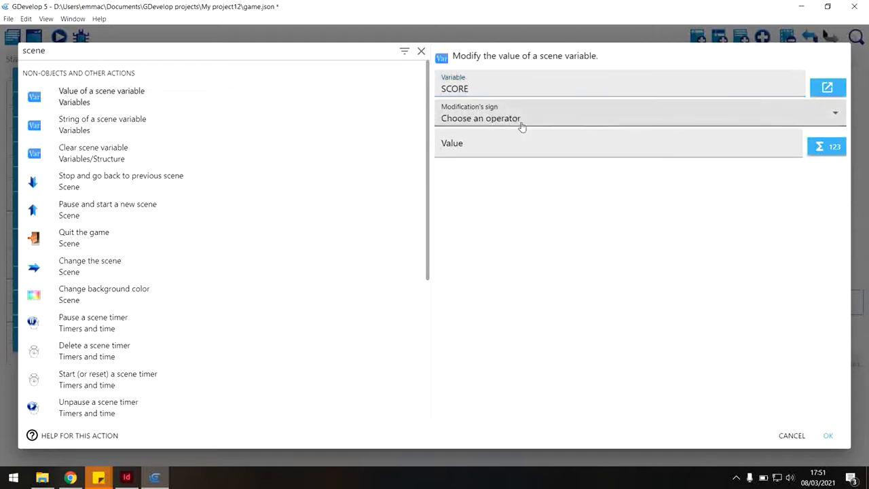
left_click(543, 159)
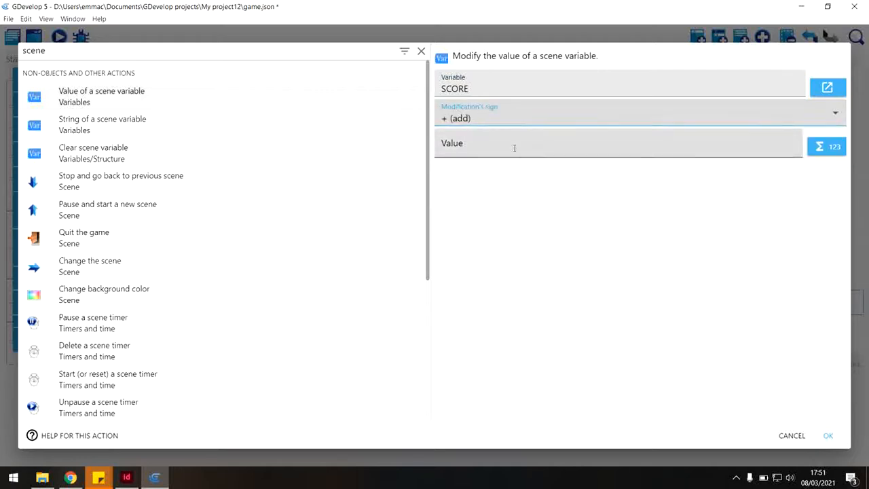
left_click(514, 145)
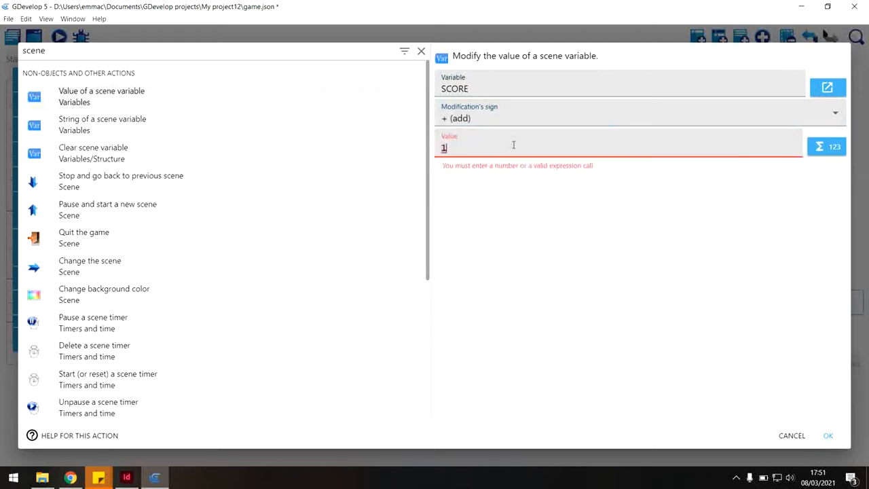
left_click(830, 436)
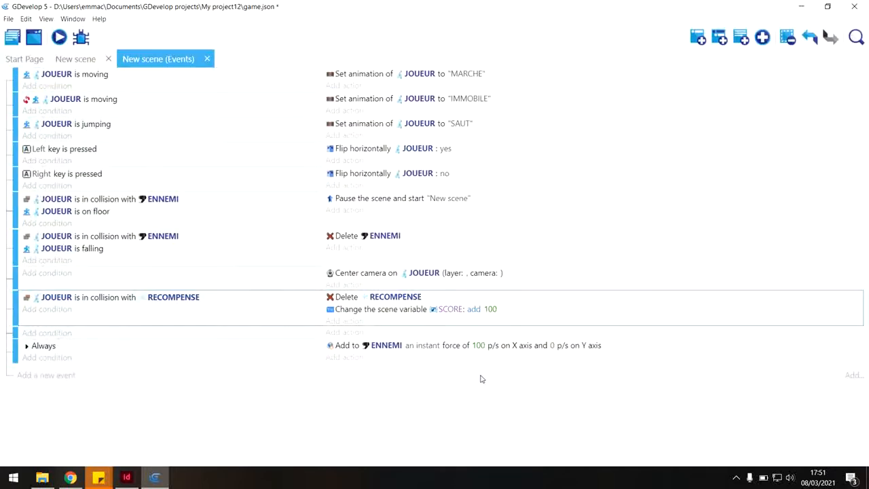
Step: Reopen the SCORE variable action and examine its settings and the scene variables list
left_click(451, 310)
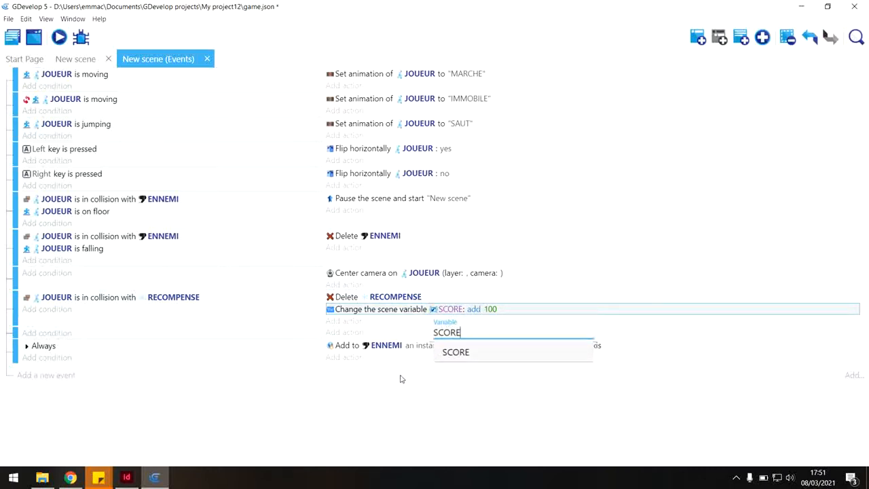
left_click(407, 311)
double_click(407, 311)
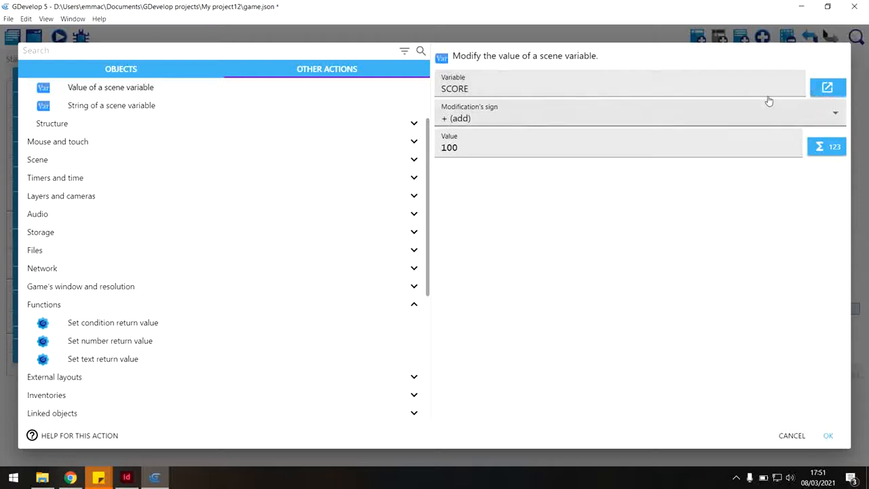
left_click(822, 86)
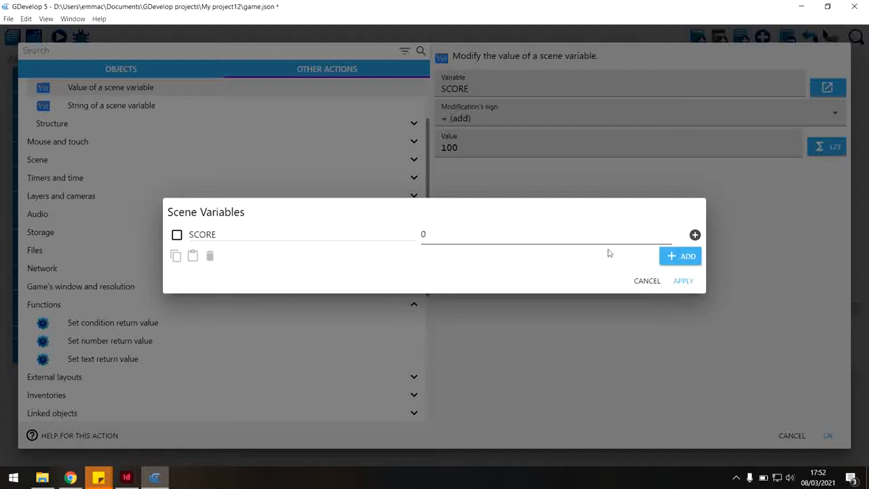
left_click(682, 282)
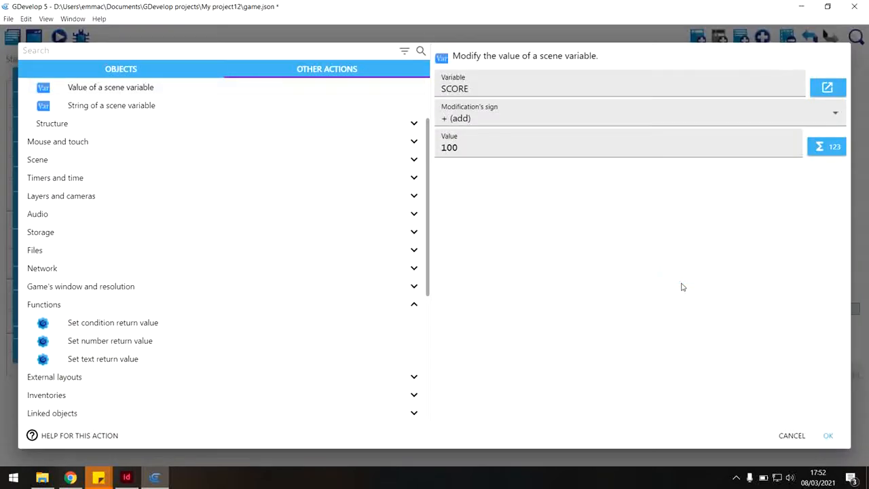
left_click(830, 436)
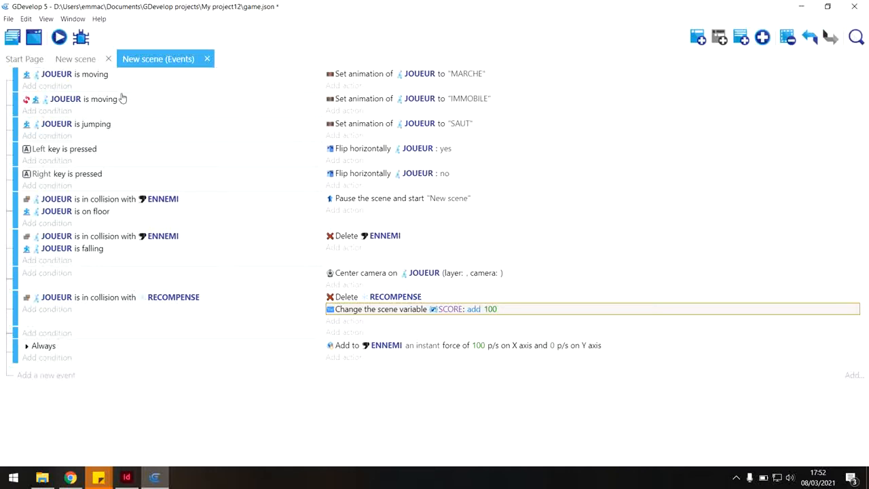
Step: Return to the scene layout and look through the object types available for a new object
left_click(75, 59)
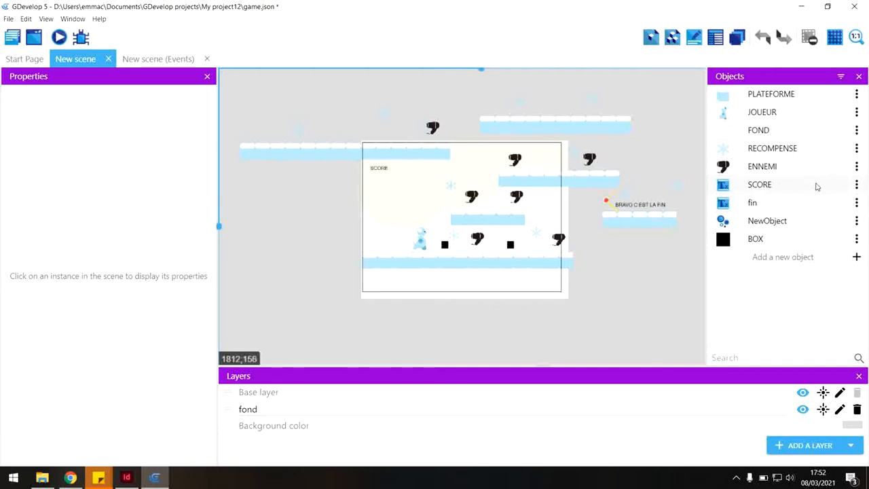
left_click(856, 184)
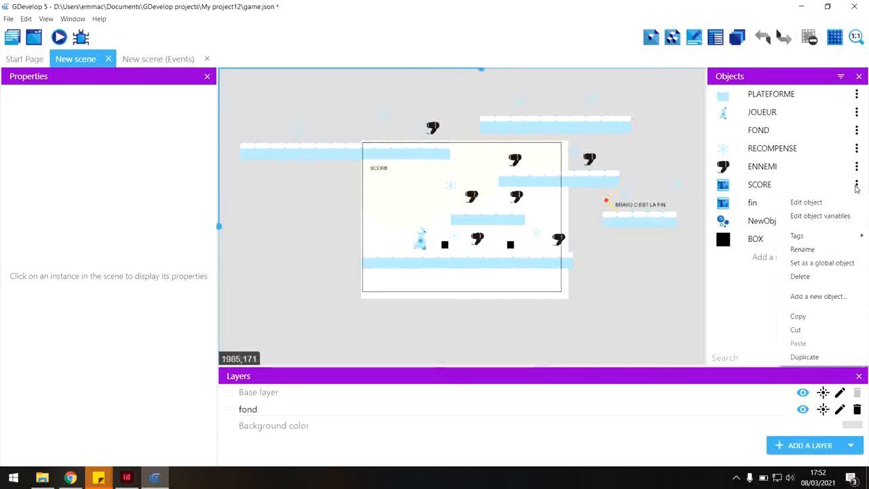
left_click(748, 272)
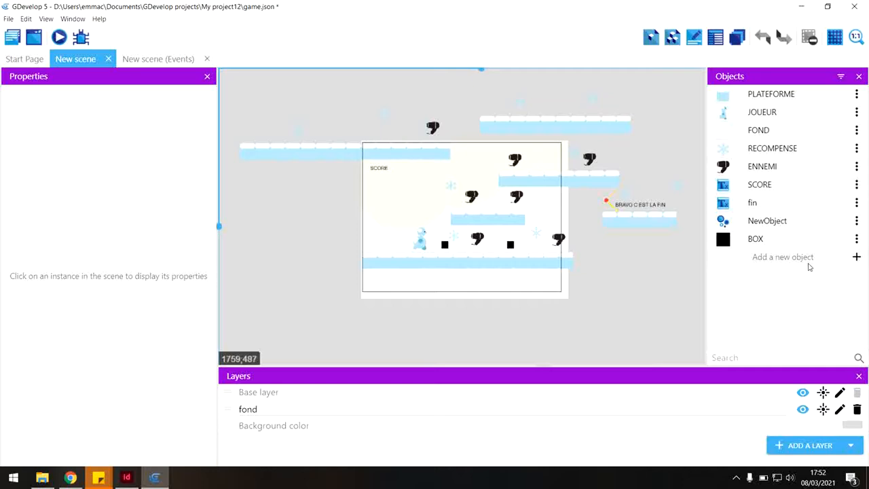
left_click(856, 257)
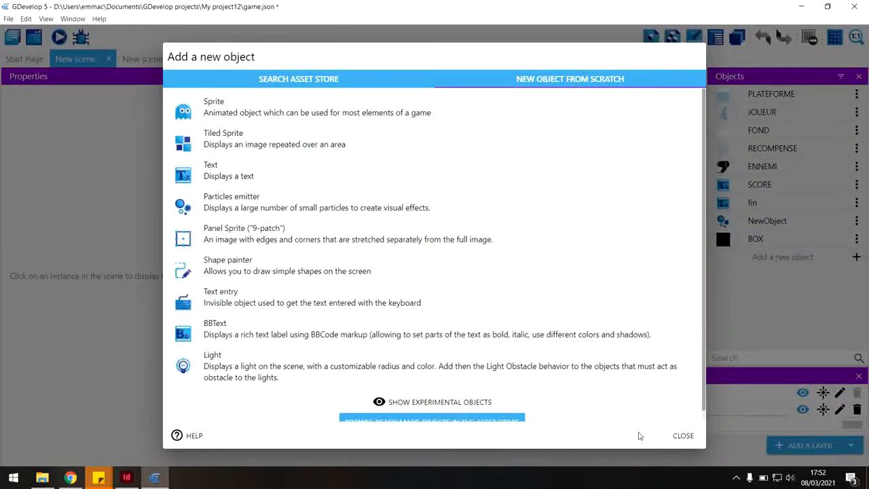
left_click(683, 435)
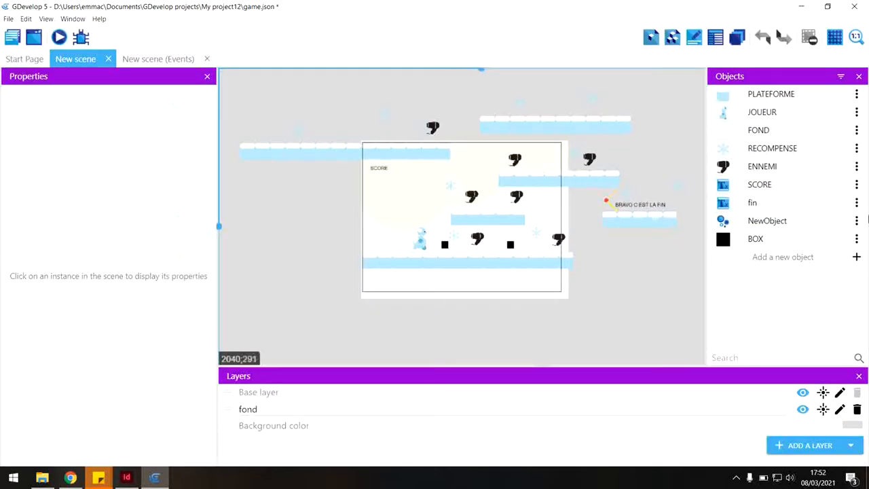
Step: Open the SCORE text object's settings and examine its object name and initial text to display
left_click(856, 185)
left_click(807, 201)
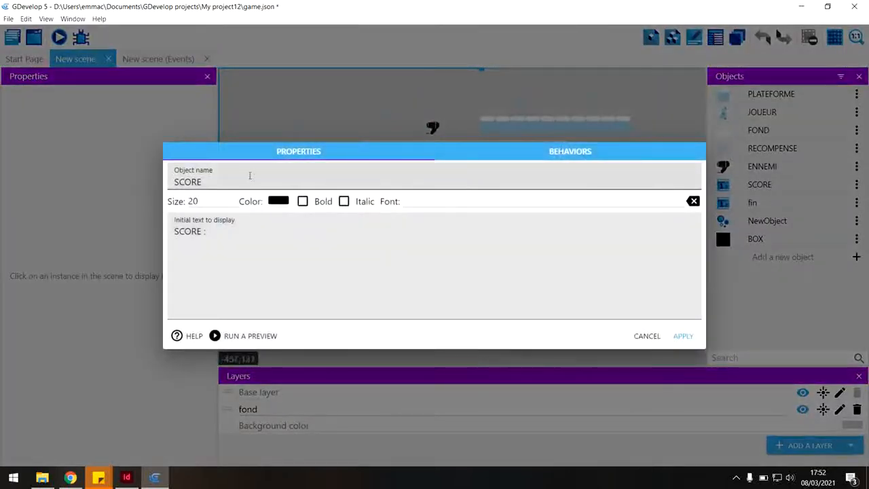
left_click(249, 176)
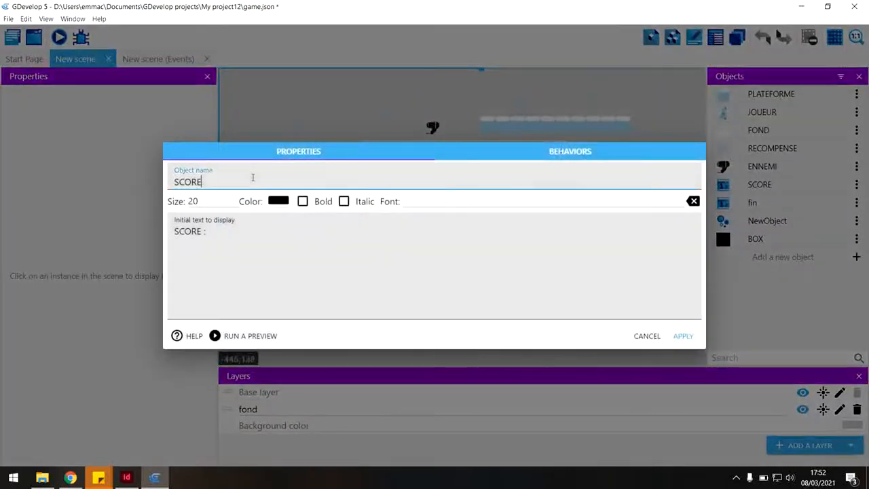
left_click(209, 231)
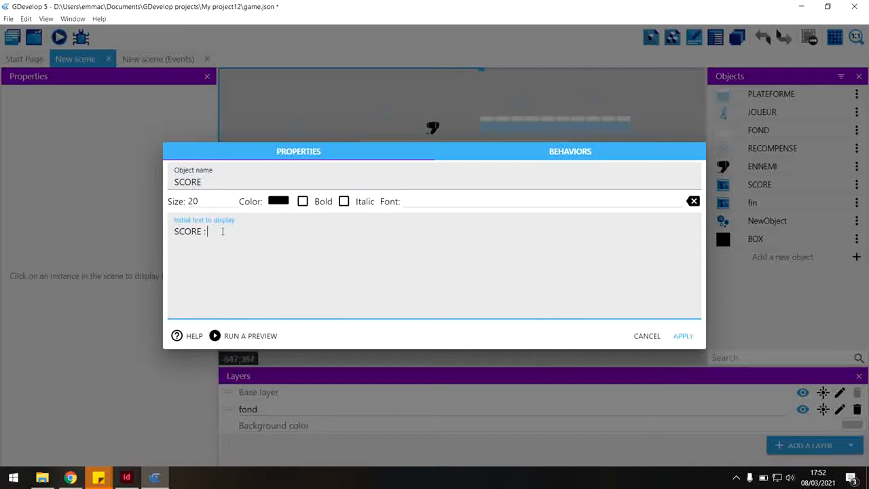
left_click_drag(205, 230, 225, 229)
Step: Start choosing a new font file for the SCORE text and look through the Users folder on the DATA (D:) drive
left_click(475, 201)
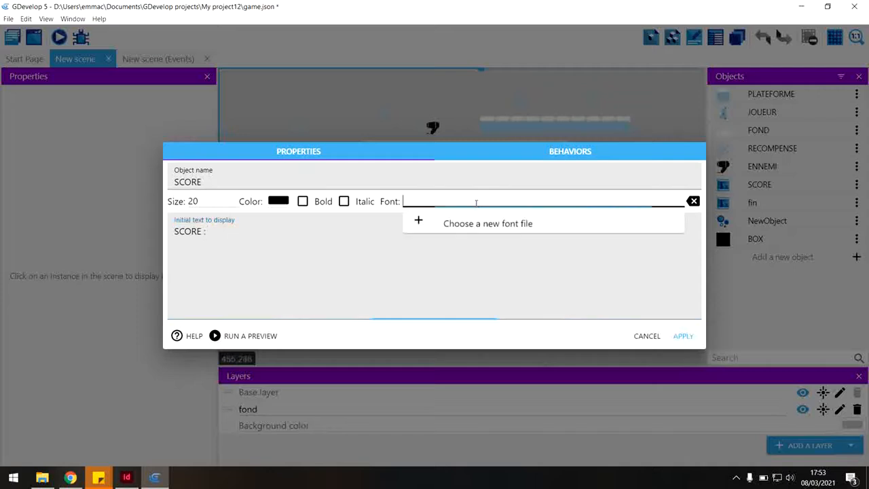
left_click(438, 228)
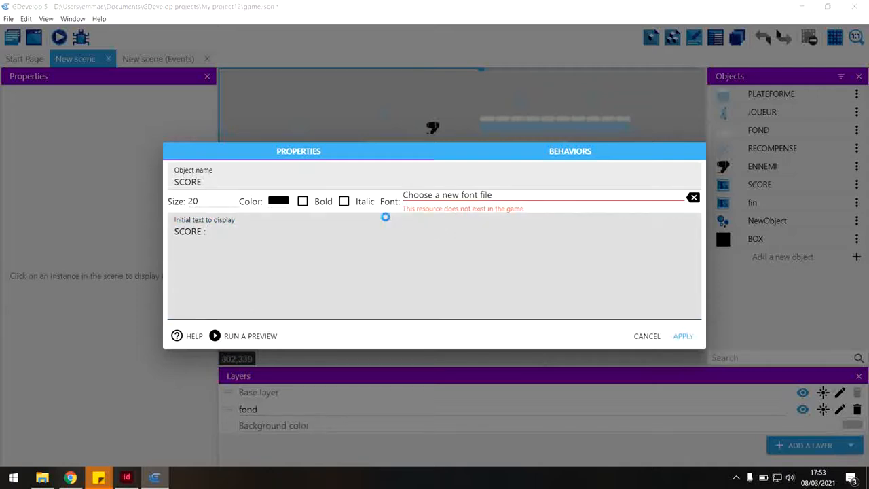
left_click(45, 107)
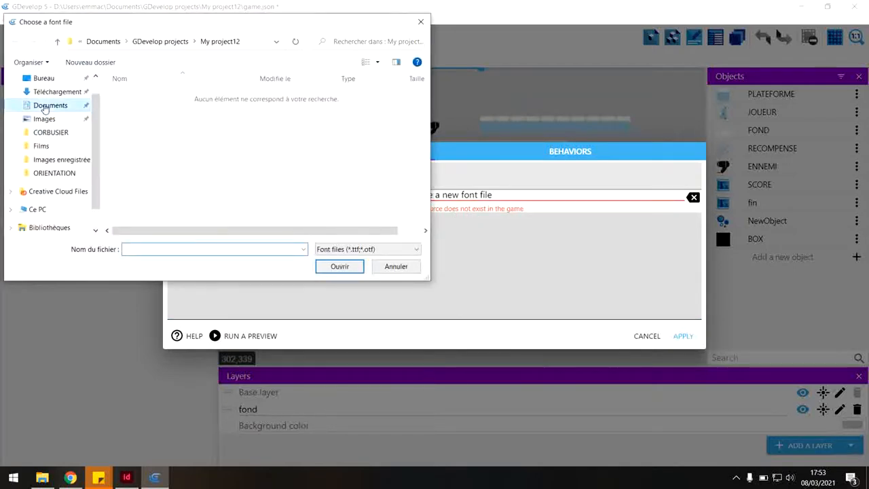
left_click(38, 209)
scroll(278, 193, "down", 1)
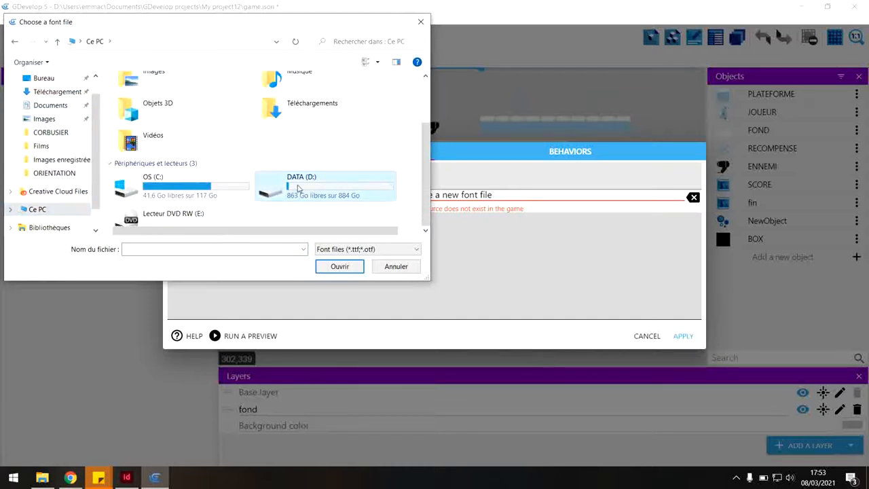
double_click(290, 191)
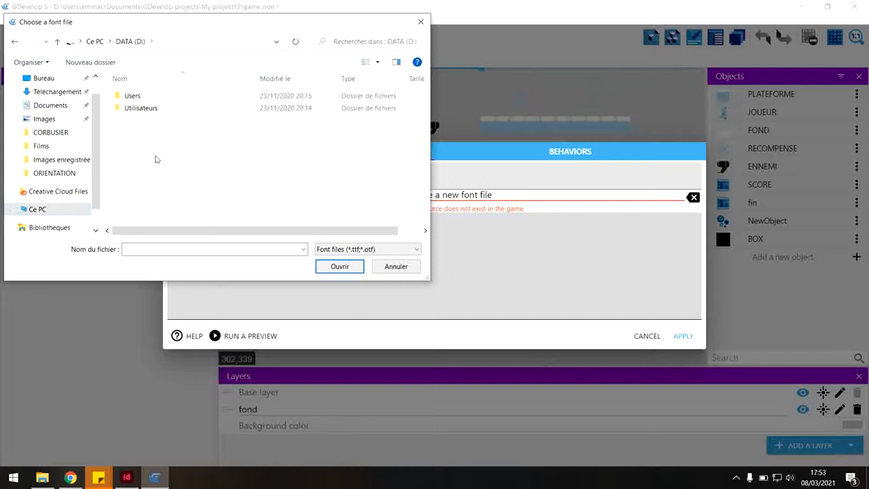
double_click(140, 95)
double_click(152, 97)
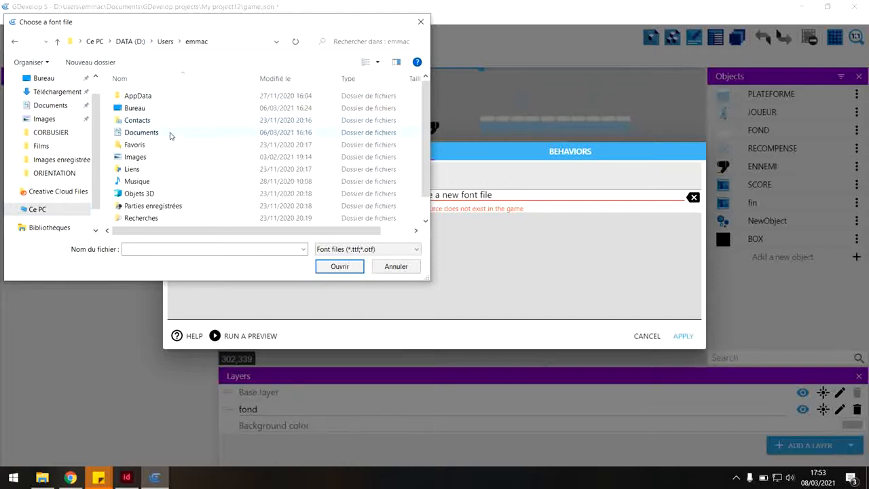
scroll(163, 136, "down", 1)
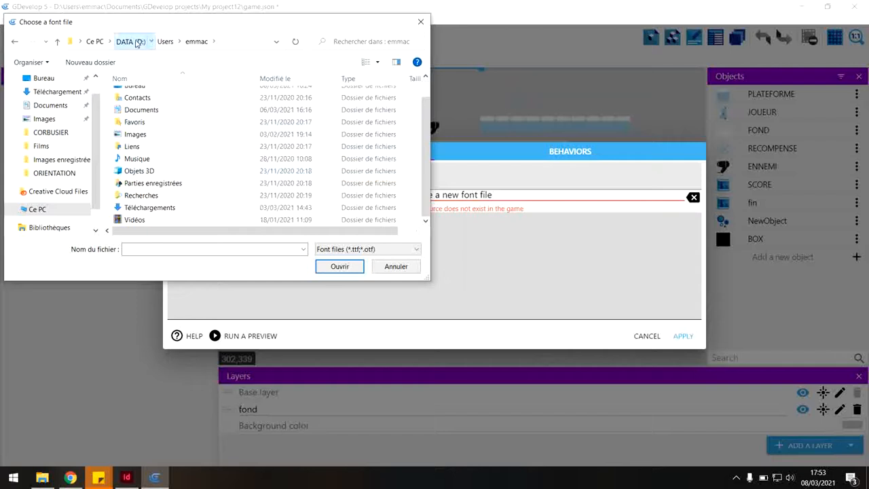
Step: Look through the Absara fonts in the Polices collectées folder, and cancel both the font choice and the SCORE object's edits
left_click(133, 41)
double_click(211, 108)
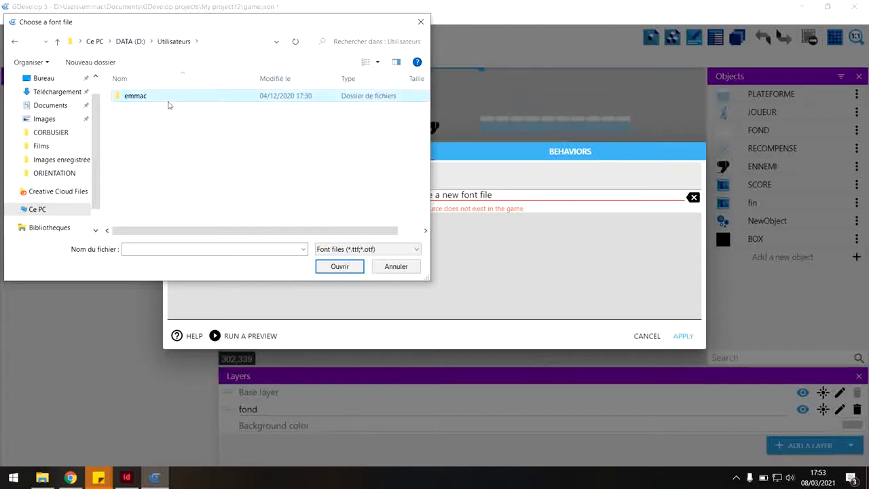
double_click(169, 100)
double_click(162, 98)
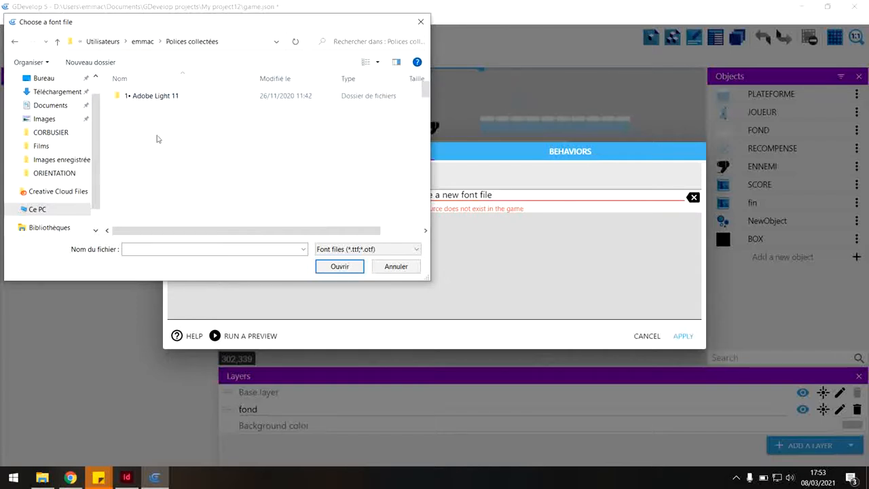
double_click(156, 110)
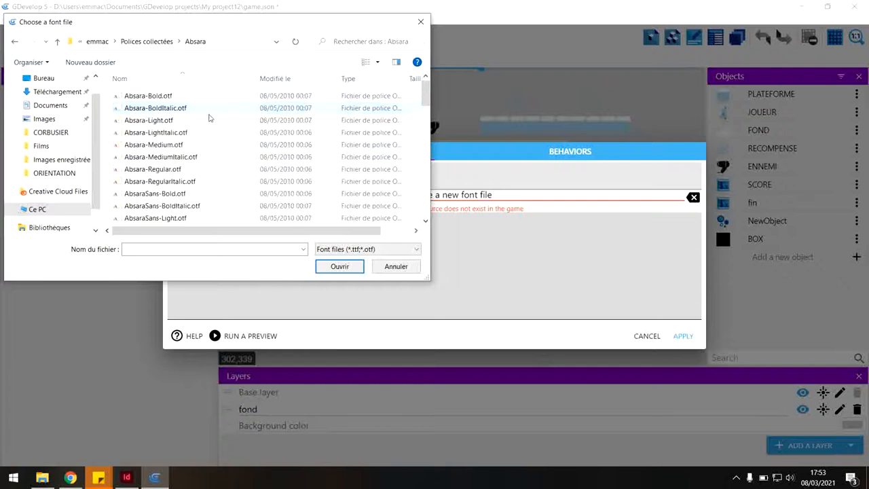
scroll(207, 197, "down", 10)
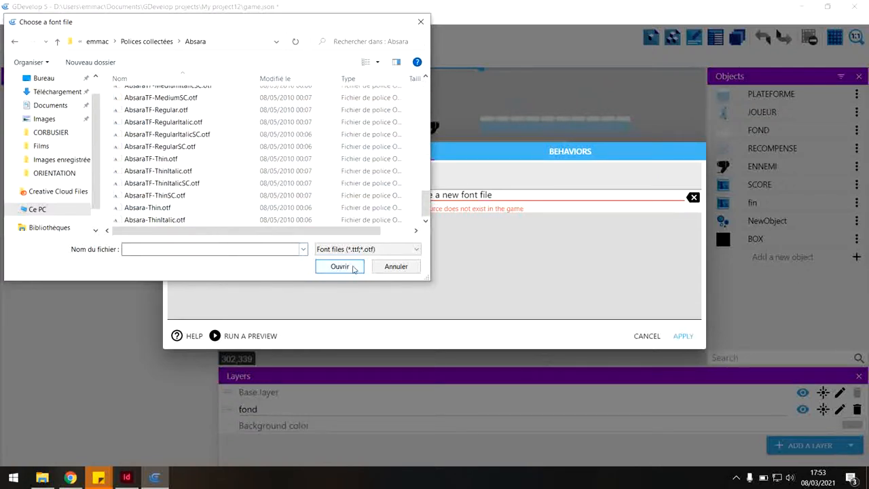
left_click(396, 266)
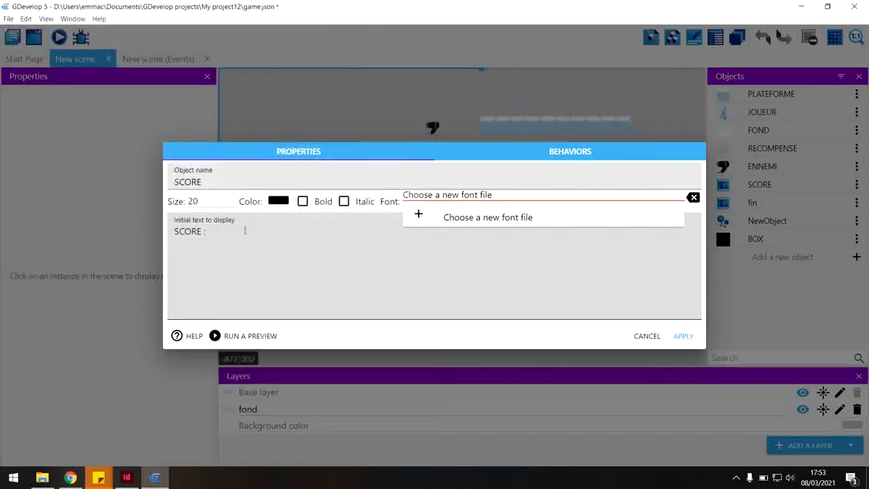
left_click(646, 337)
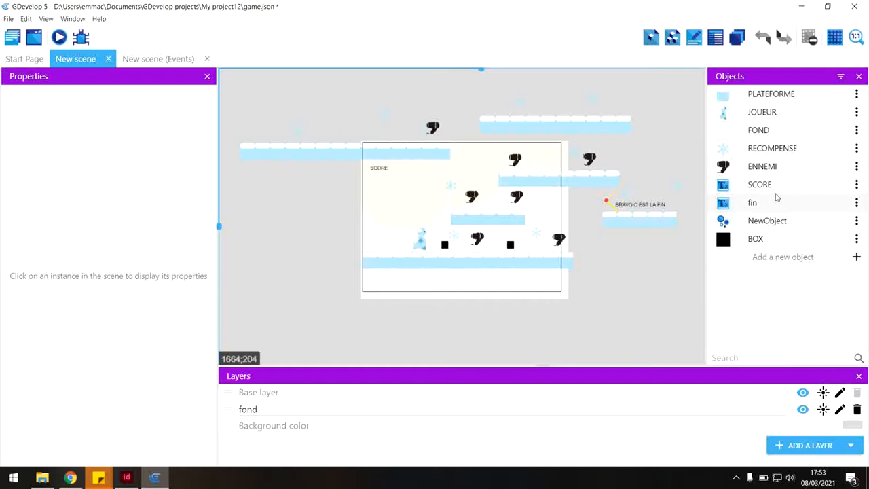
Step: Place a second SCORE text in the scene at about X 26, Y 148 and delete it again
left_click_drag(762, 188, 370, 183)
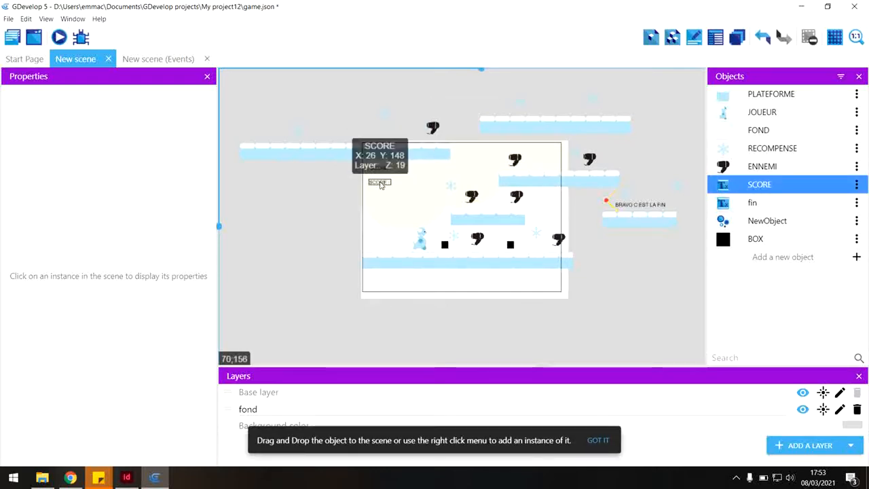
left_click(381, 183)
key("Delete")
Step: Select the original SCORE text in the scene and examine the layer choices available for it
left_click(387, 170)
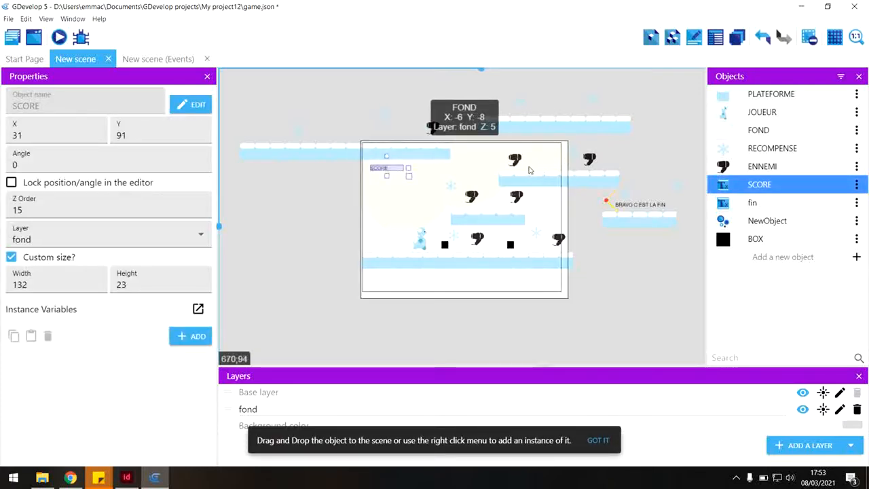
left_click(182, 241)
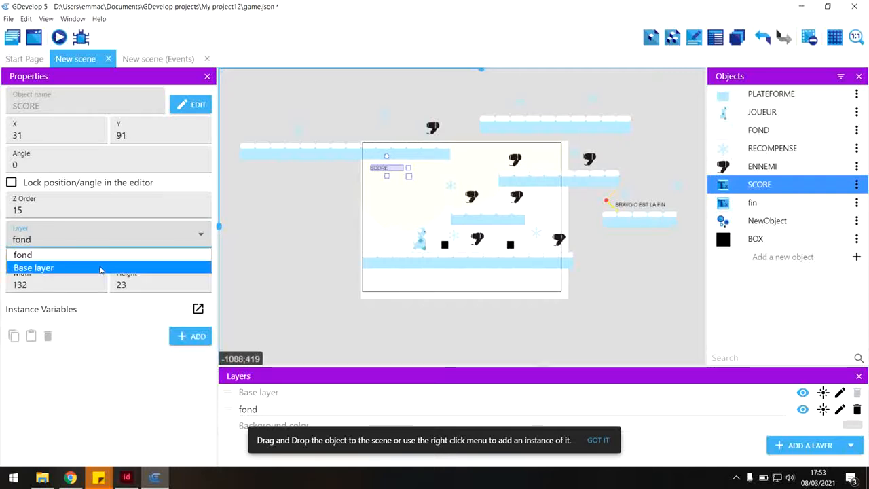
left_click(129, 240)
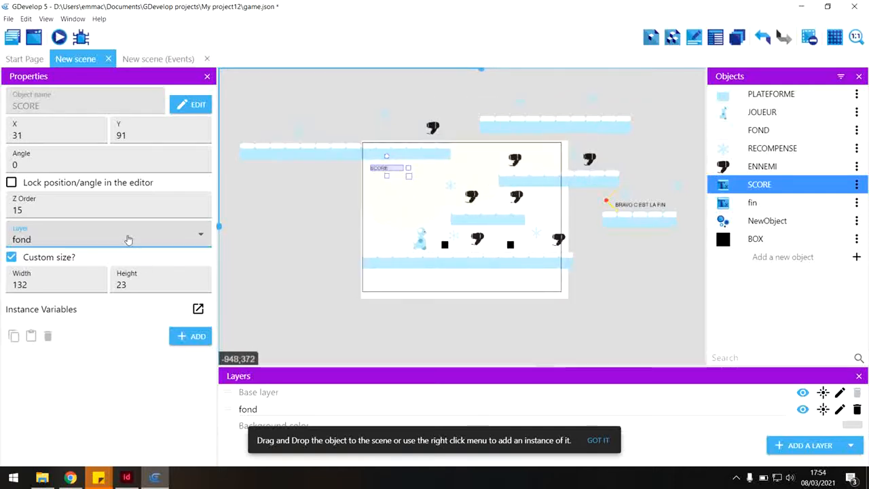
Step: Preview the game, move the player back and forth to check how the SCORE text behaves, and close the preview
left_click(63, 38)
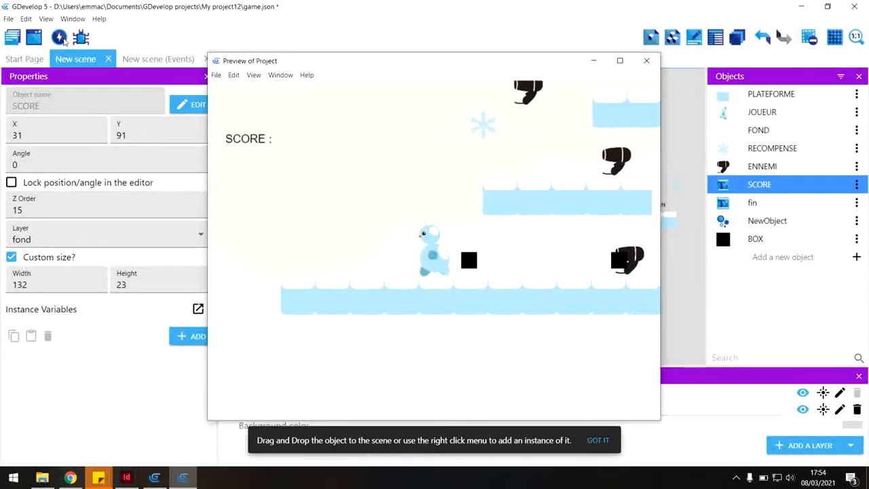
key("Right")
key("space")
key("Right")
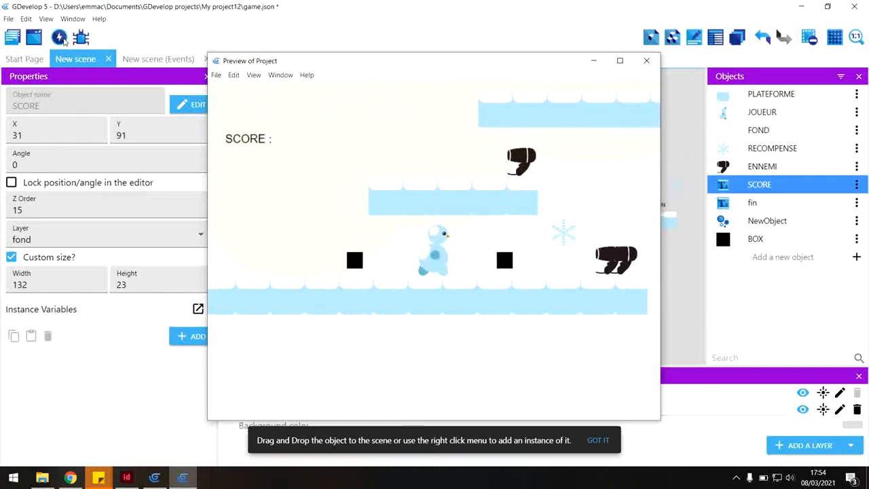
key("Right")
key("Left")
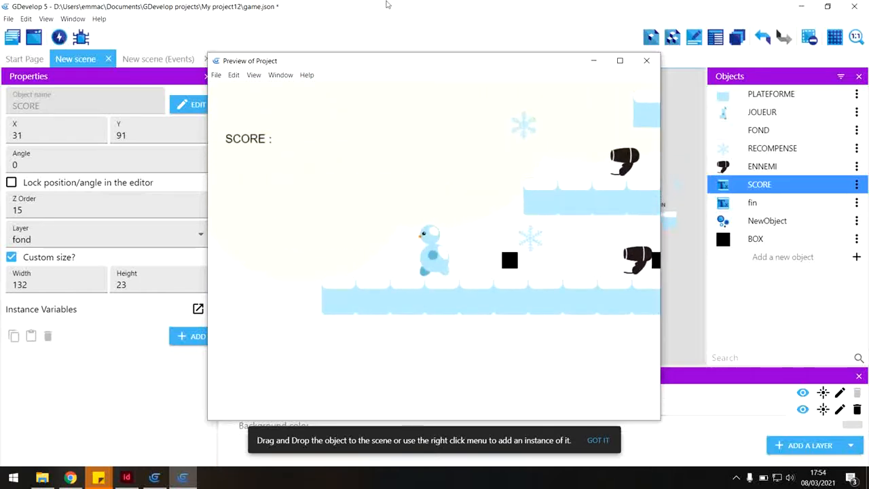
left_click(646, 61)
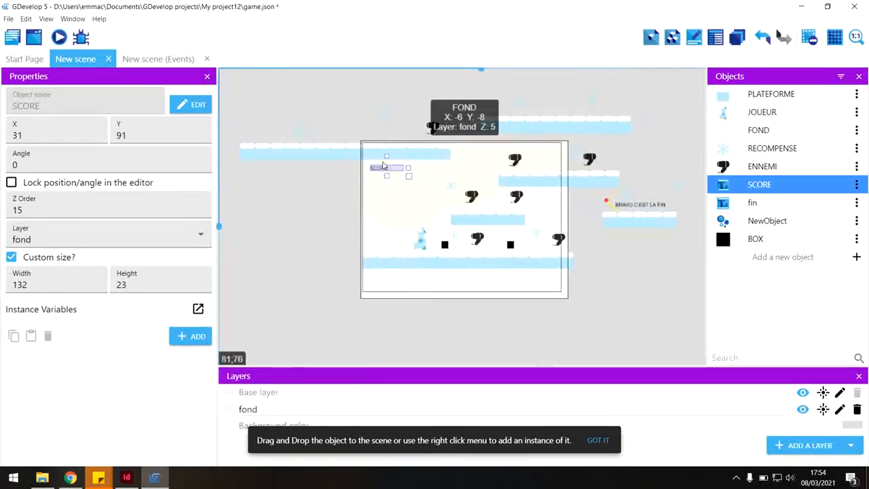
Step: Examine the instance properties of the SCORE text and the FOND background, closing and reopening the Properties panel along the way
left_click(342, 243)
left_click(385, 167)
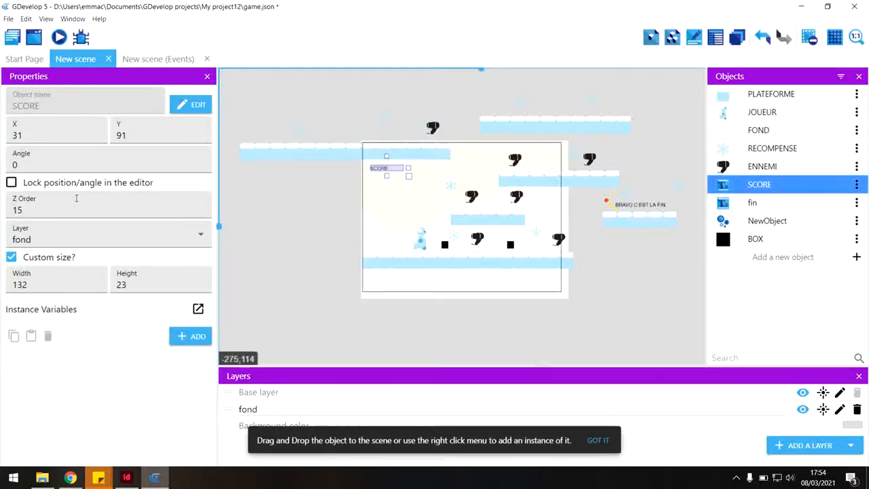
left_click(208, 76)
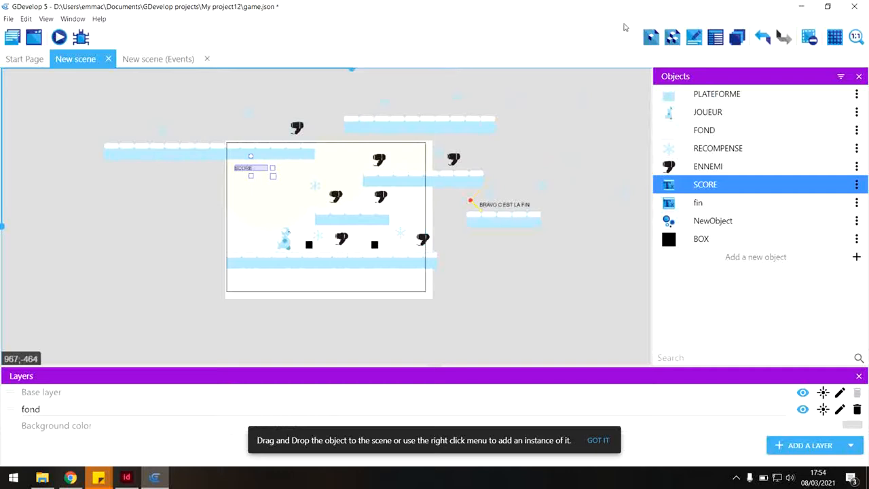
left_click(694, 38)
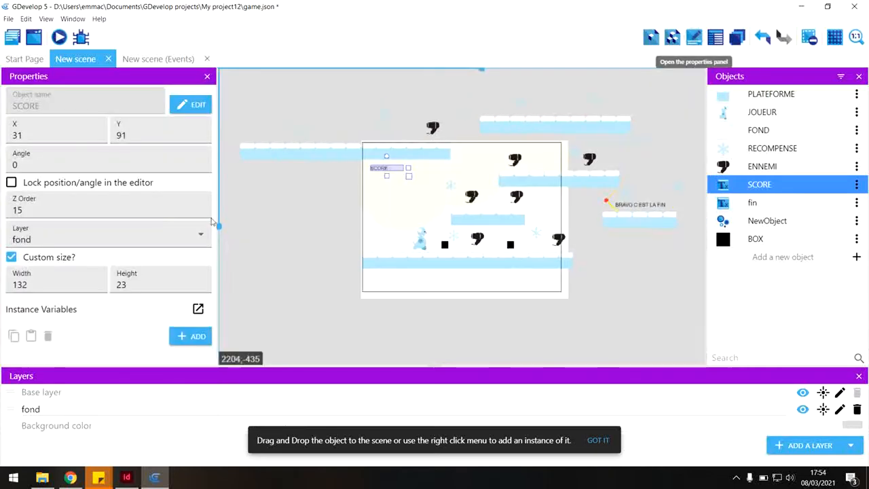
left_click(394, 170)
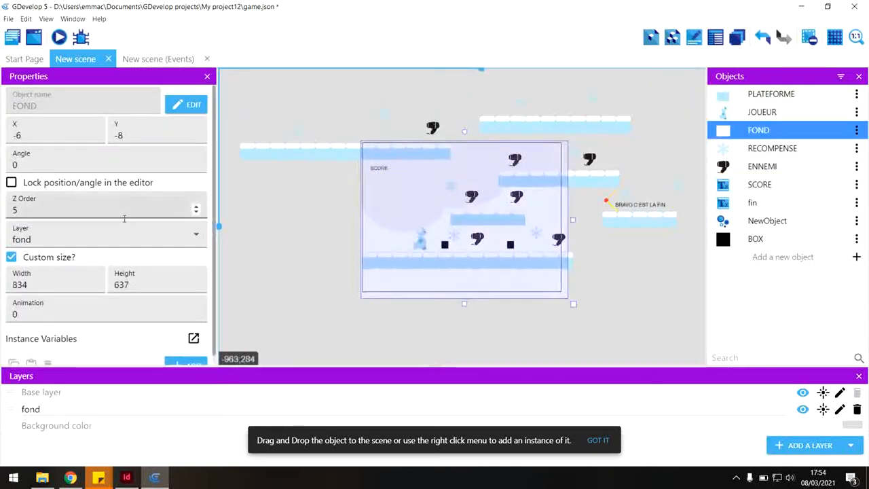
left_click(313, 224)
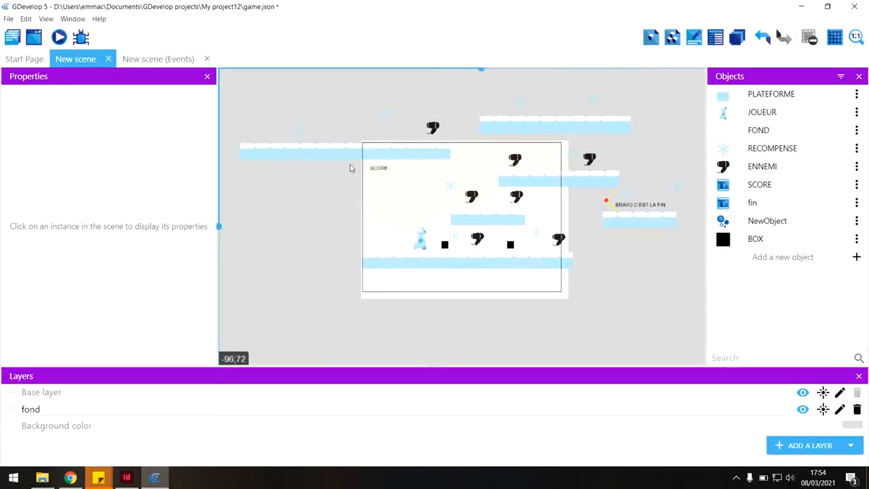
Step: In the scene events, add a Modify the text action for the SCORE object to the empty event, using the = (set to) operator
left_click(182, 61)
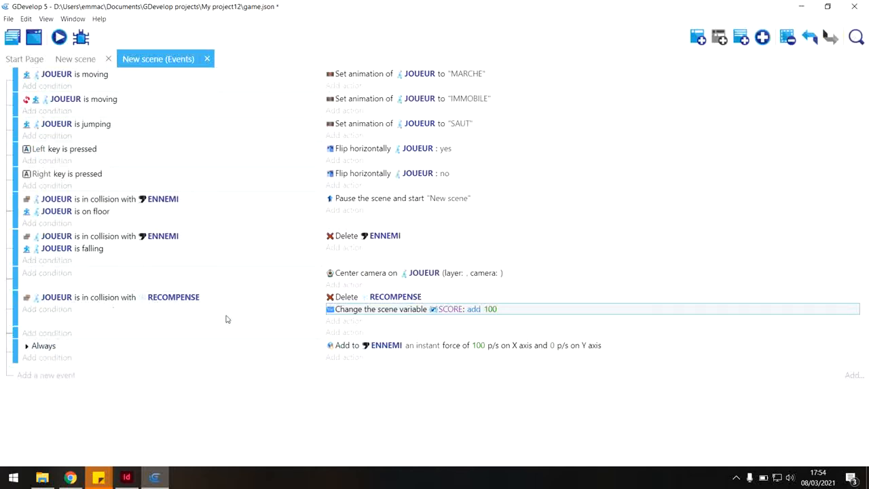
left_click(347, 332)
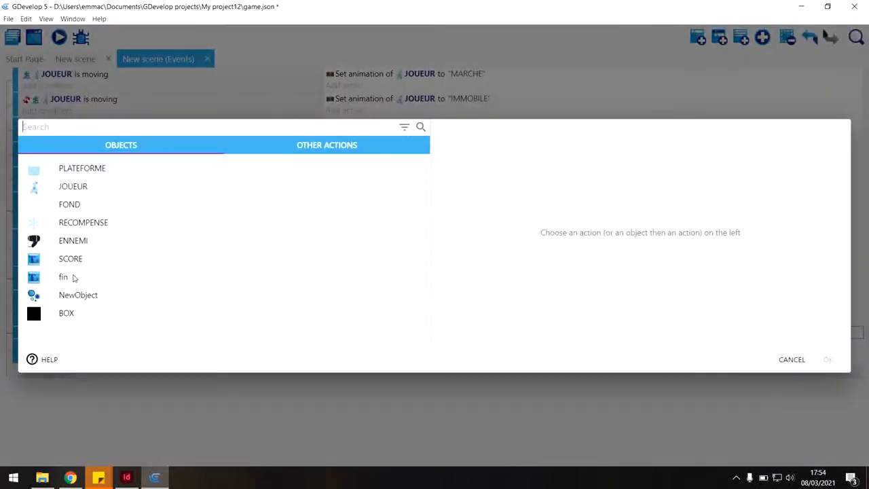
left_click(66, 261)
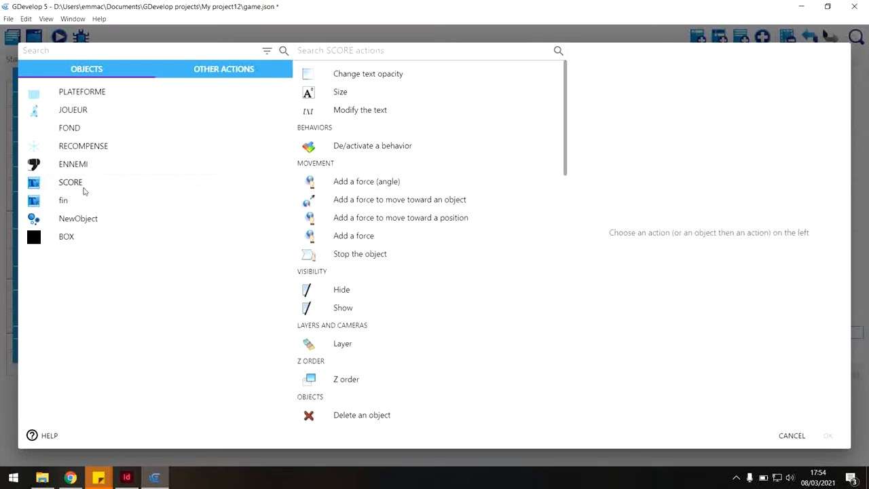
left_click(400, 110)
left_click(659, 90)
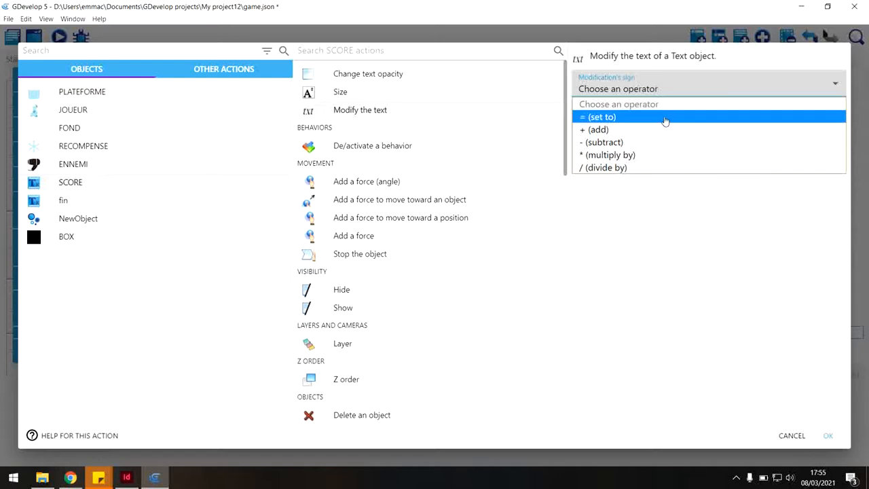
left_click(665, 118)
Step: Set the action's text value to "SCORE: "+ToString(Variable(SCORE)) and confirm the action
left_click(638, 117)
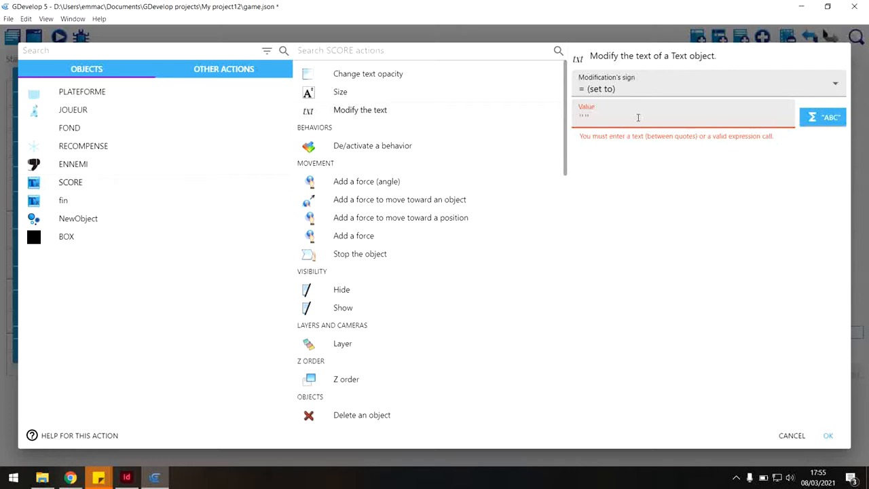
type("\"SCORE:")
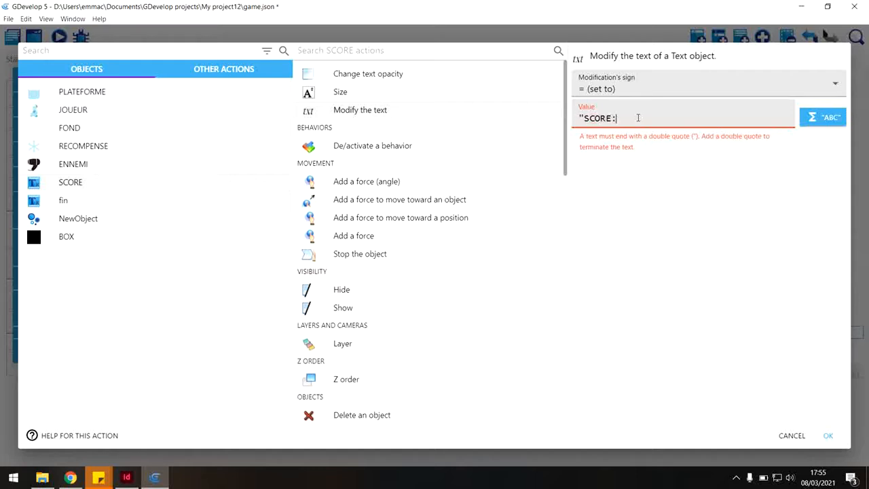
type(" \"")
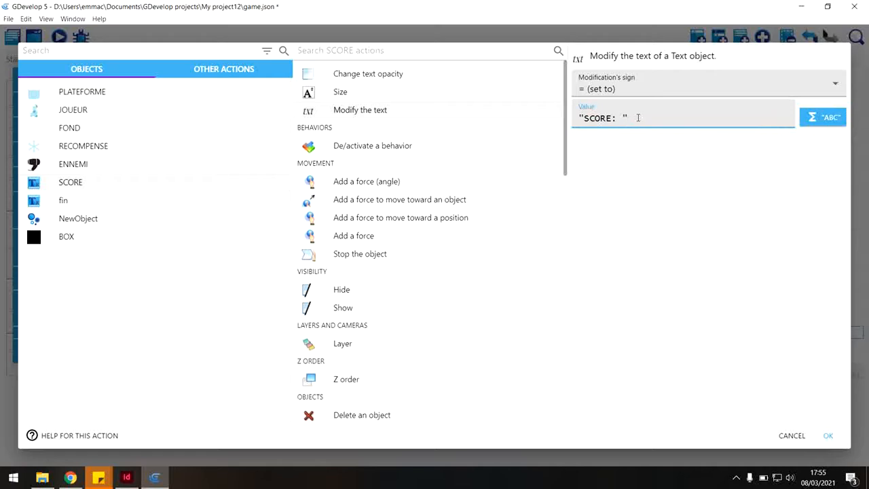
type("+To")
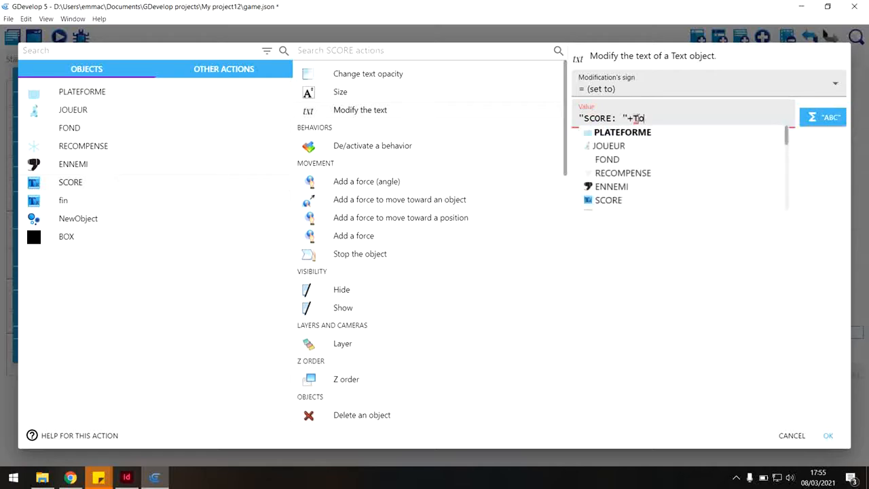
type("string")
left_click(657, 135)
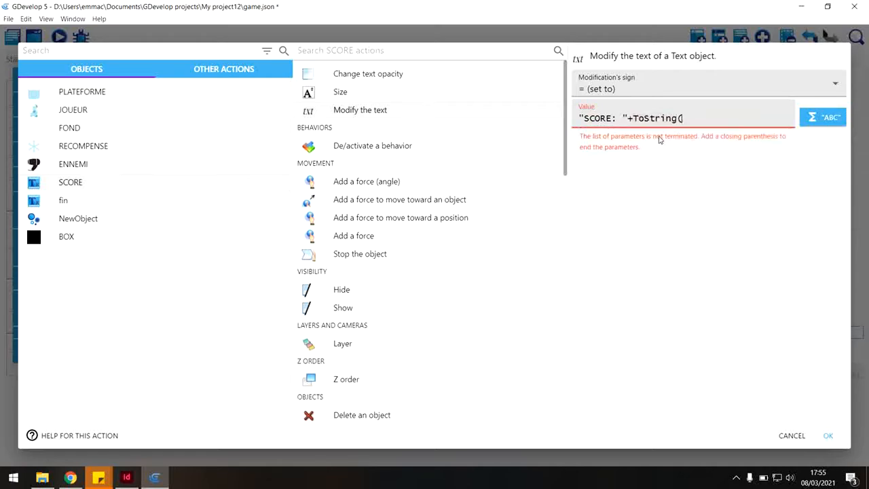
type("Varible")
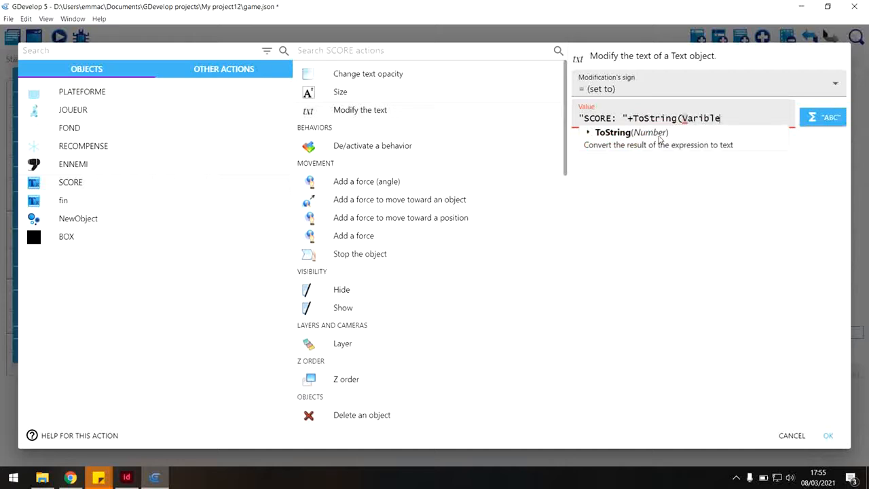
key("BackSpace")
key("BackSpace")
key("BackSpace")
type("able")
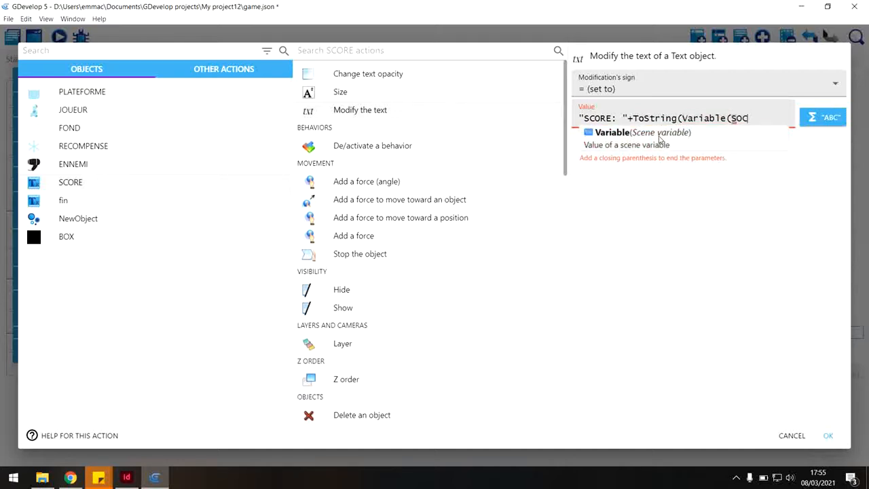
type("(SOCRE")
key("BackSpace")
key("BackSpace")
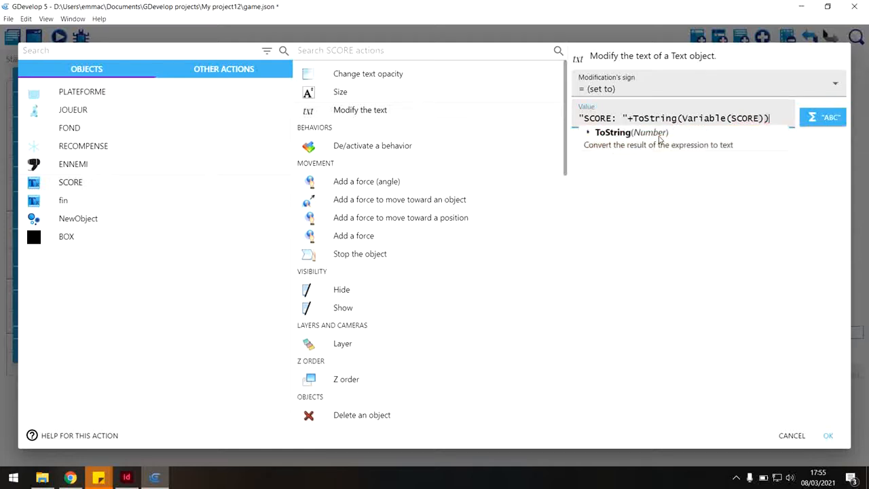
left_click(772, 214)
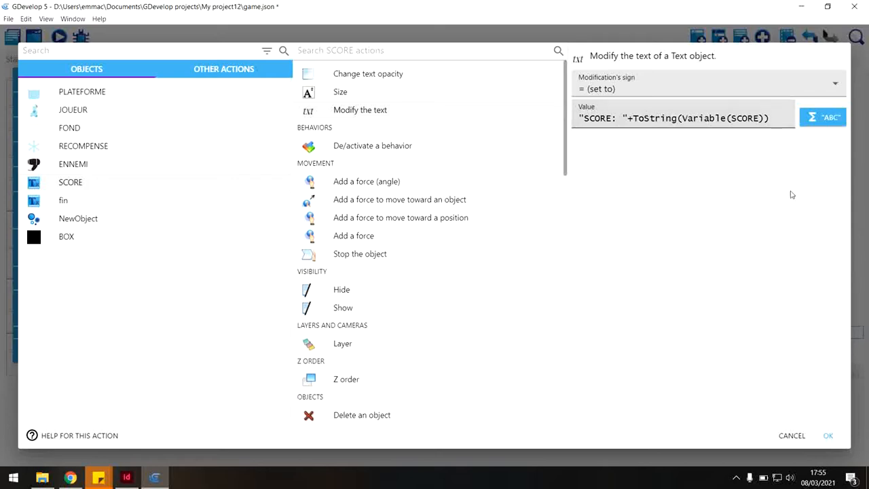
left_click(826, 436)
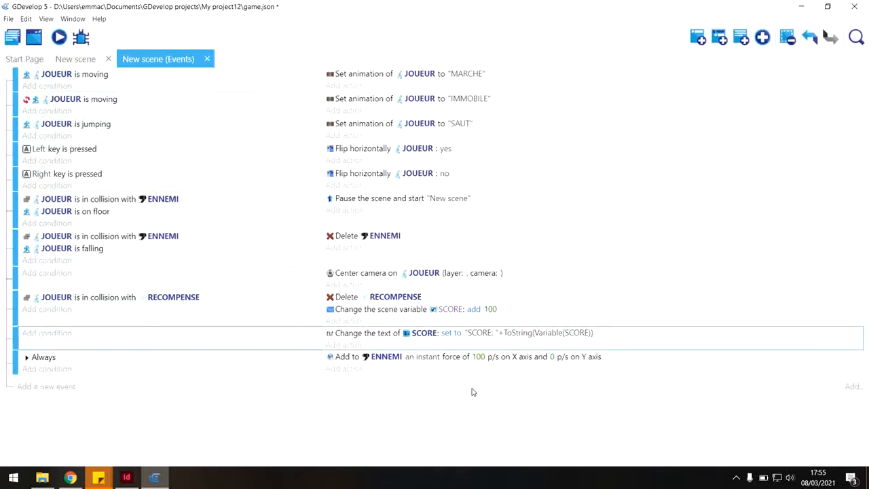
Step: Preview the game, run and jump to collect RECOMPENSE snowflakes while checking the SCORE text, and close the preview
left_click(58, 39)
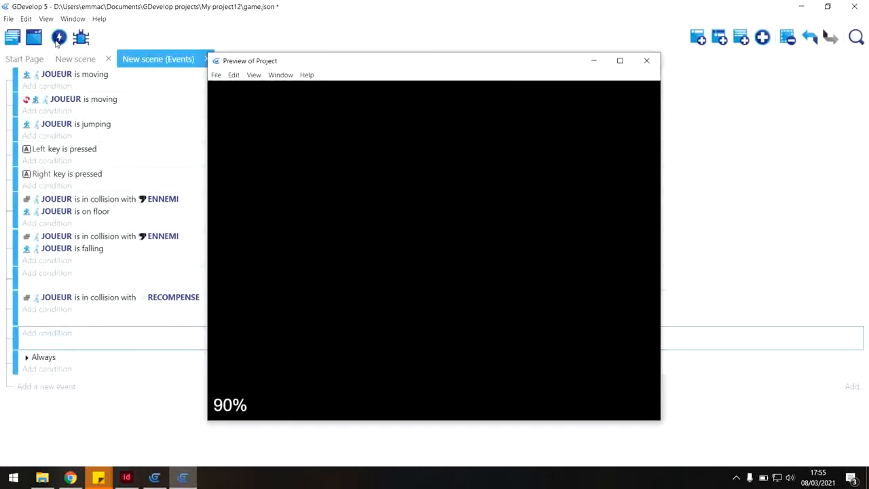
key("Right")
key("Left")
key("space")
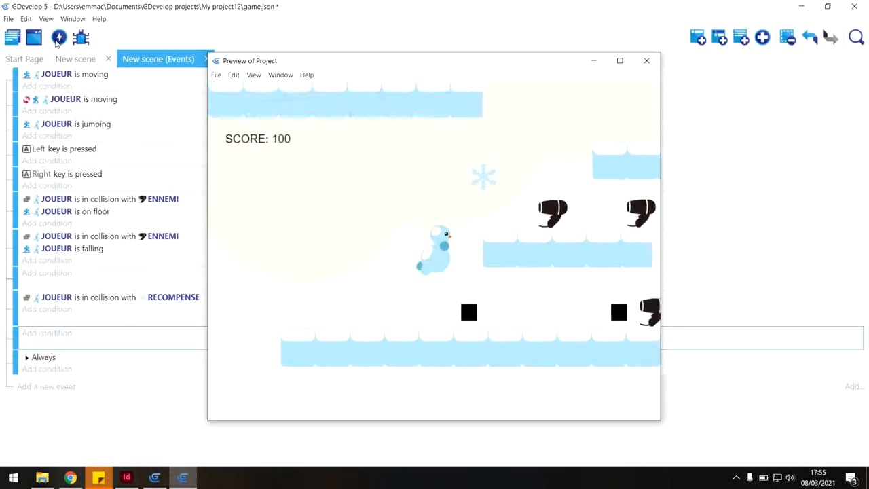
key("Right")
key("Left")
key("space")
key("Right")
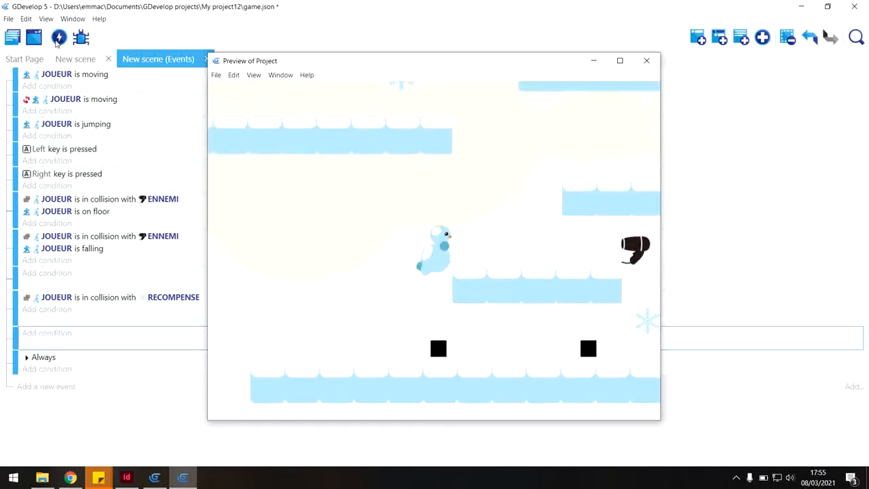
key("Right")
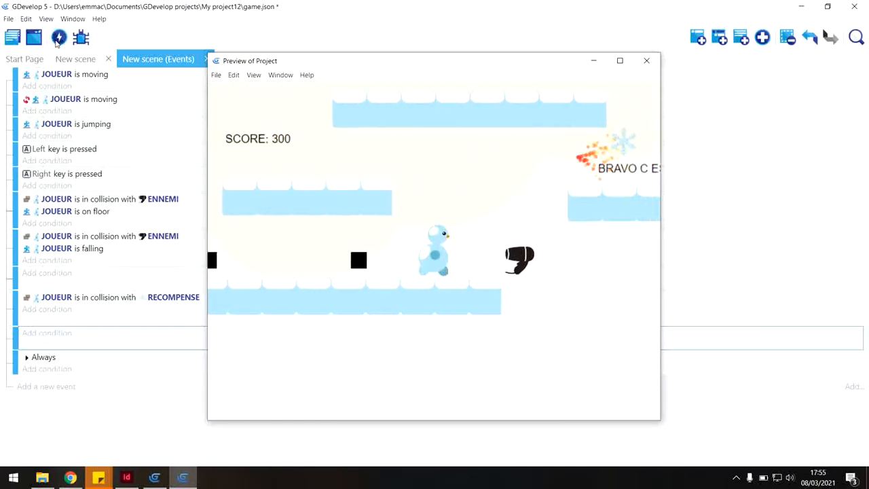
key("Left")
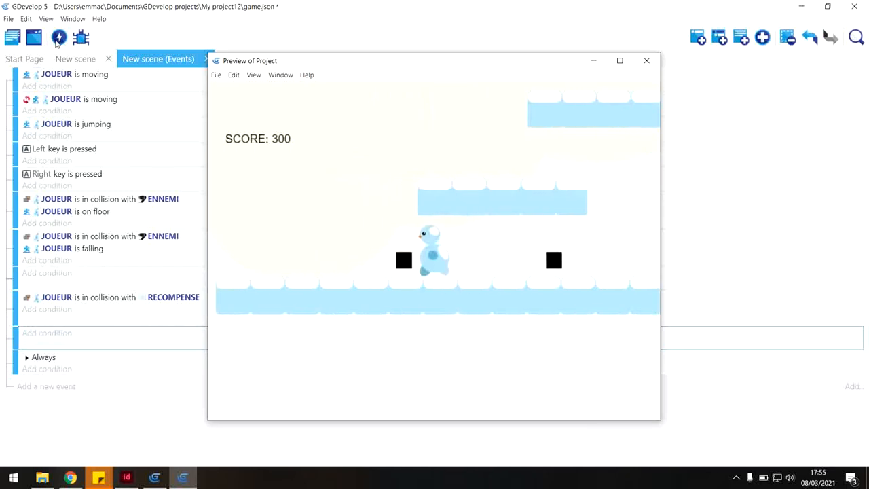
left_click(646, 60)
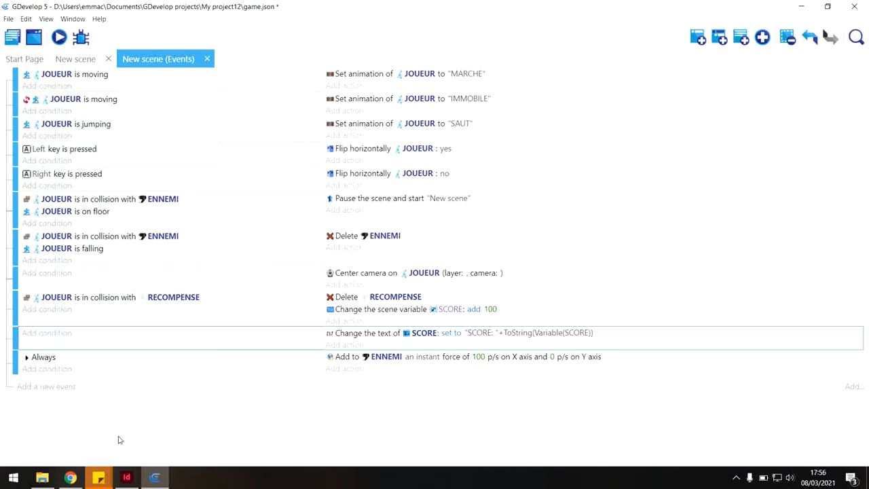
Step: Return to the scene layout and examine the end-of-level area around the BRAVO C EST LA FIN text
left_click(95, 60)
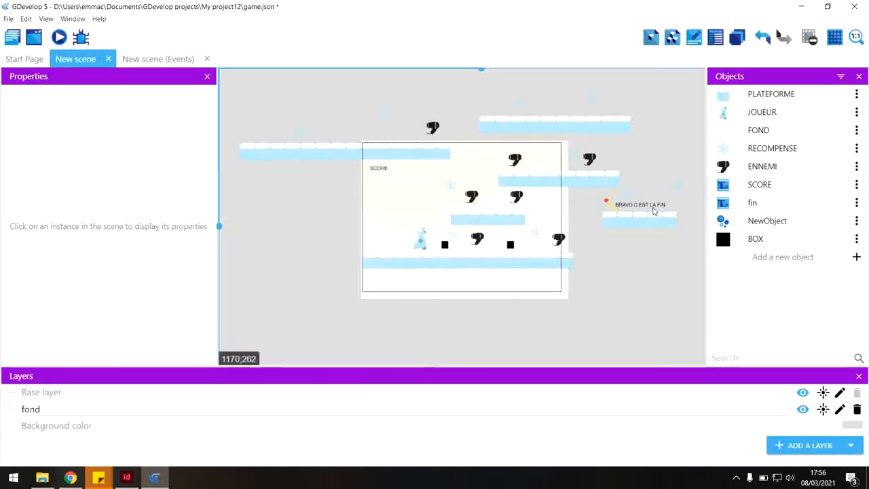
scroll(595, 245, "down", 1)
scroll(593, 244, "up", 2)
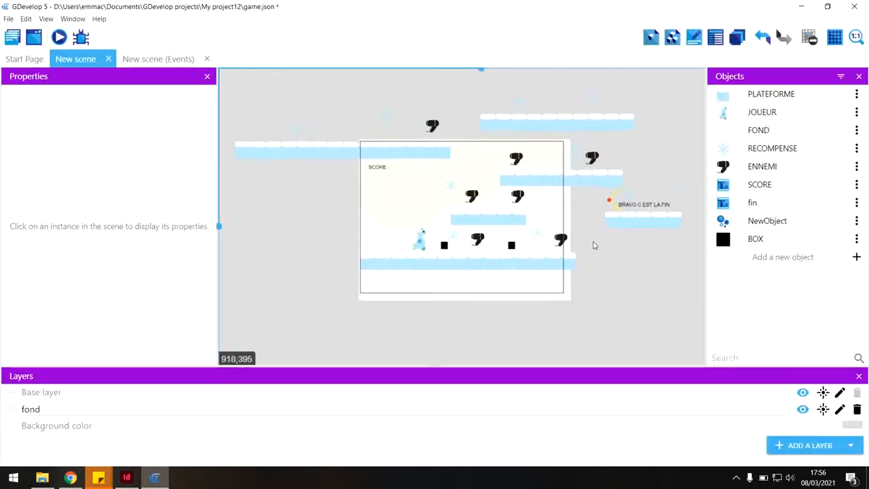
scroll(576, 300, "down", 2)
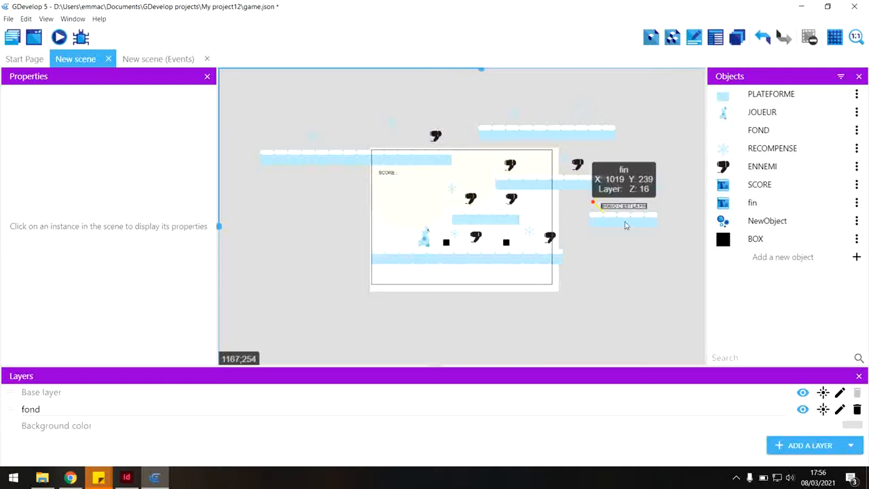
scroll(592, 260, "down", 1)
scroll(593, 260, "up", 3)
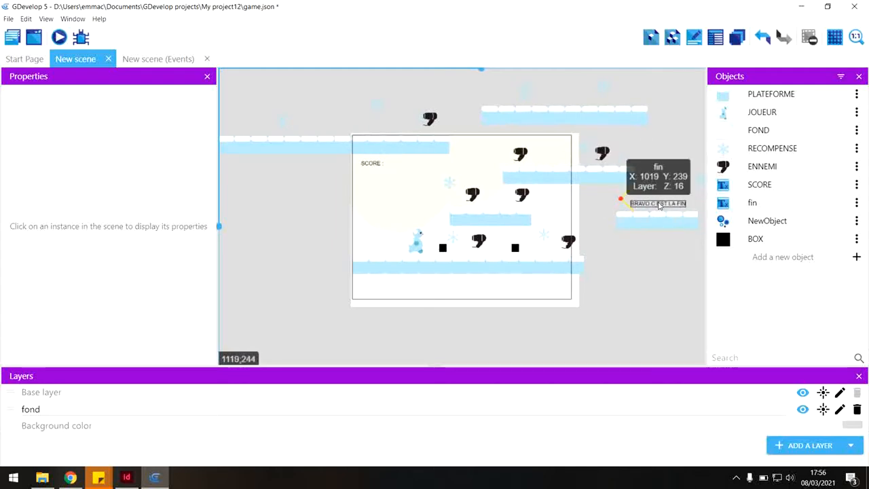
scroll(629, 311, "up", 2)
scroll(628, 312, "down", 3)
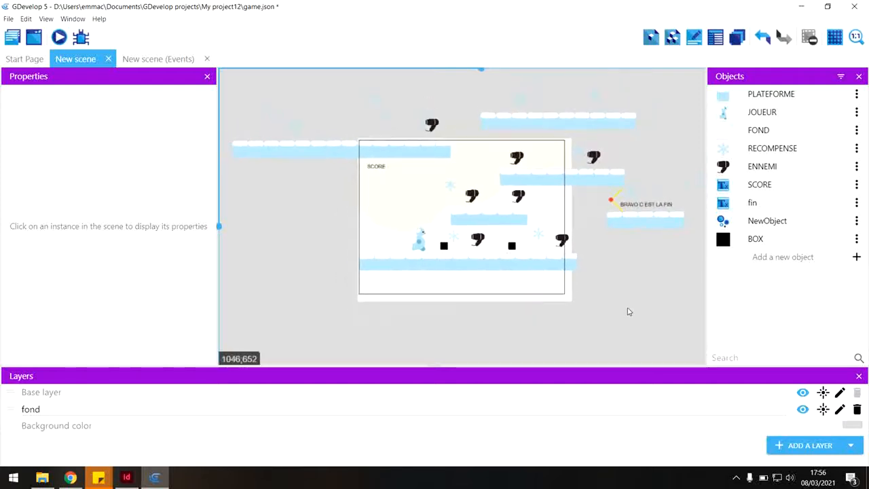
Step: Select the fin text in the scene, examine its initial text in the object editor, and apply without changes
left_click(644, 206)
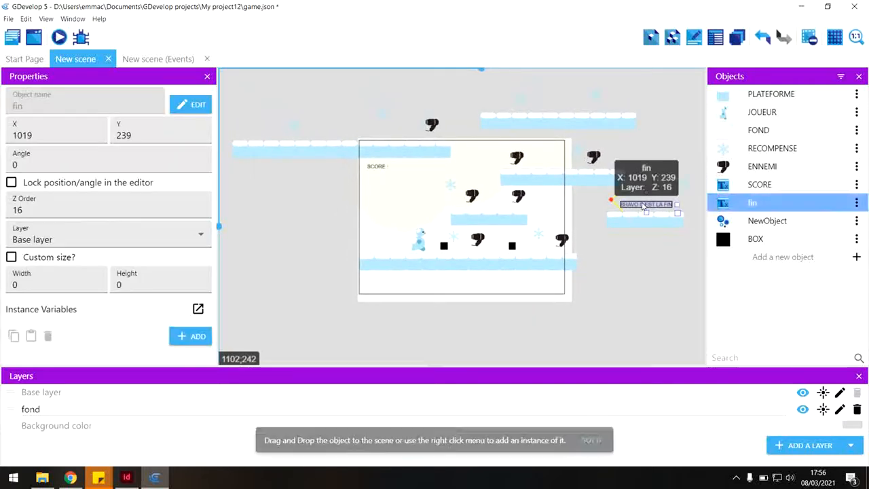
left_click(856, 205)
left_click(811, 222)
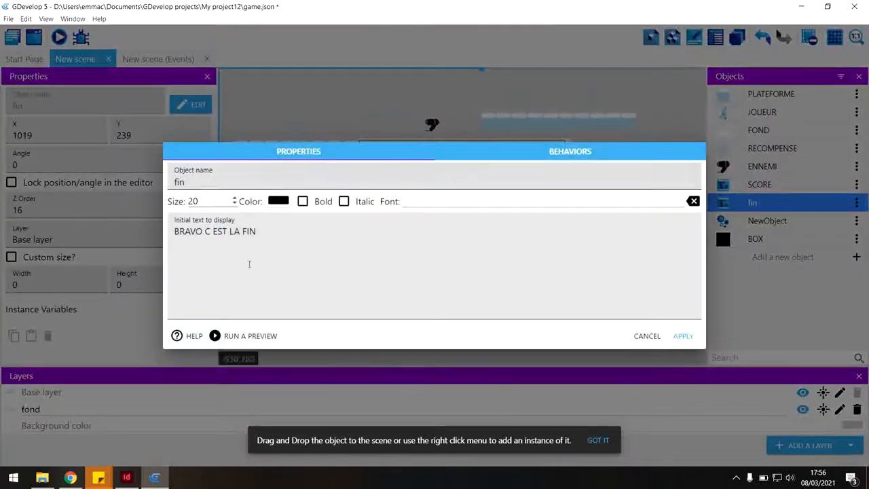
left_click(249, 264)
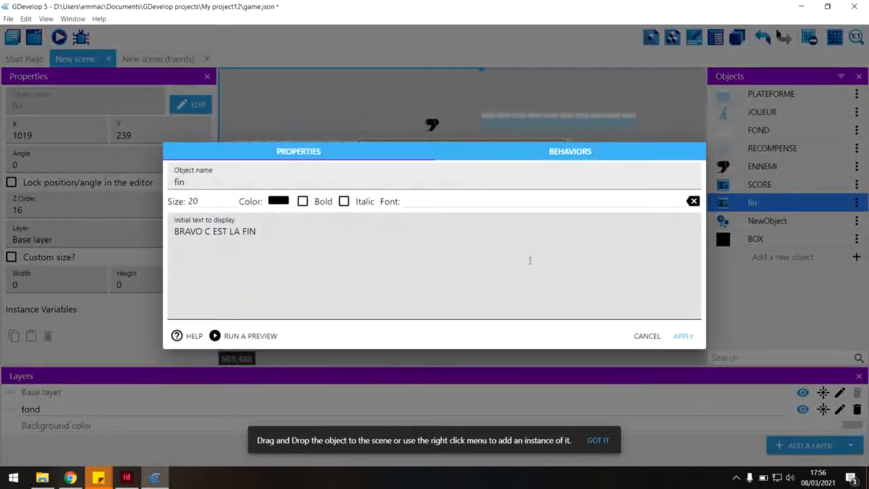
left_click(683, 336)
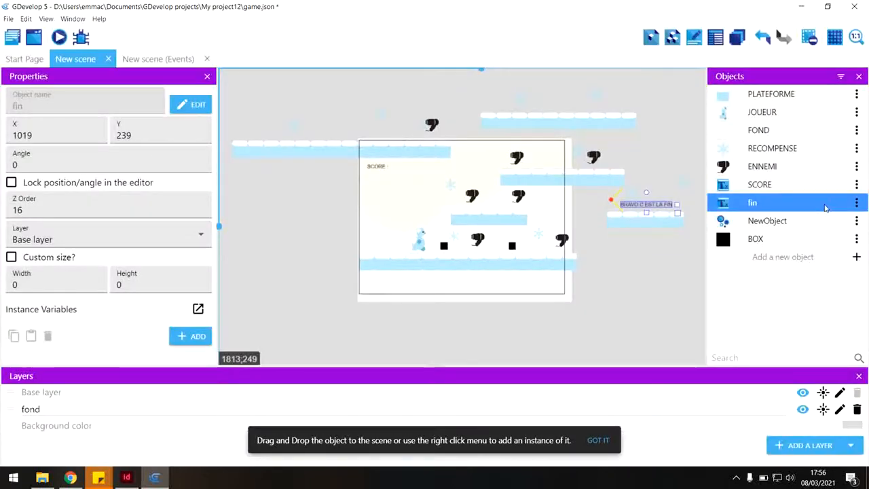
Step: Delete the NewObject particle object beside the end text, including all its references in groups and events
left_click(608, 201)
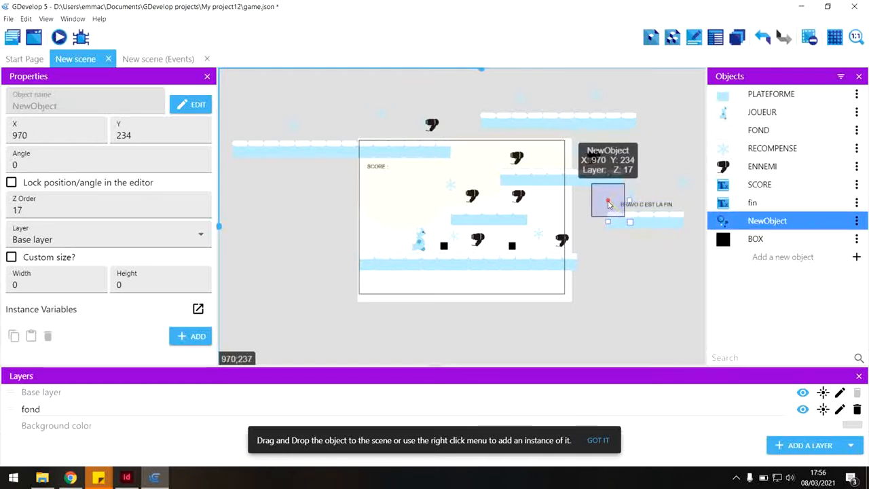
left_click(857, 221)
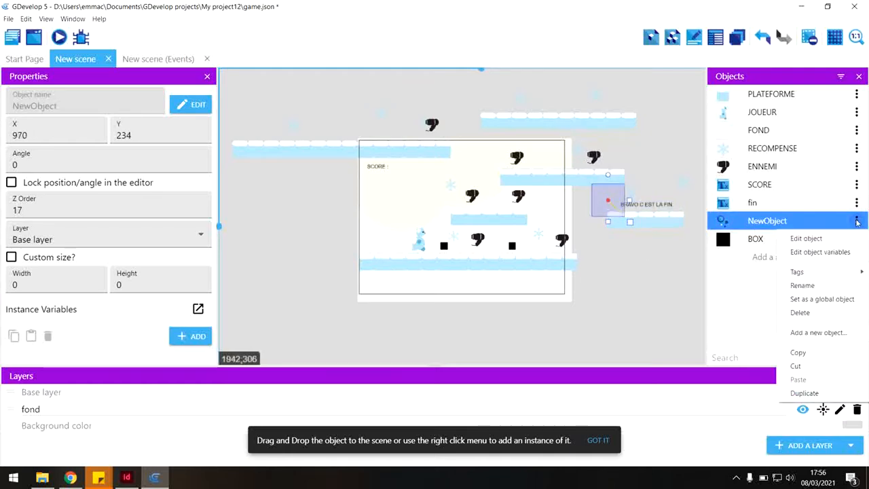
left_click(822, 316)
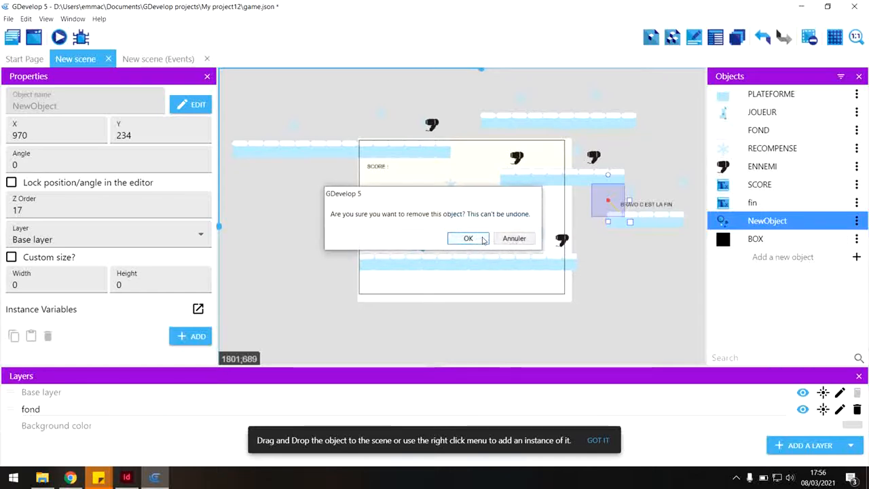
left_click(483, 238)
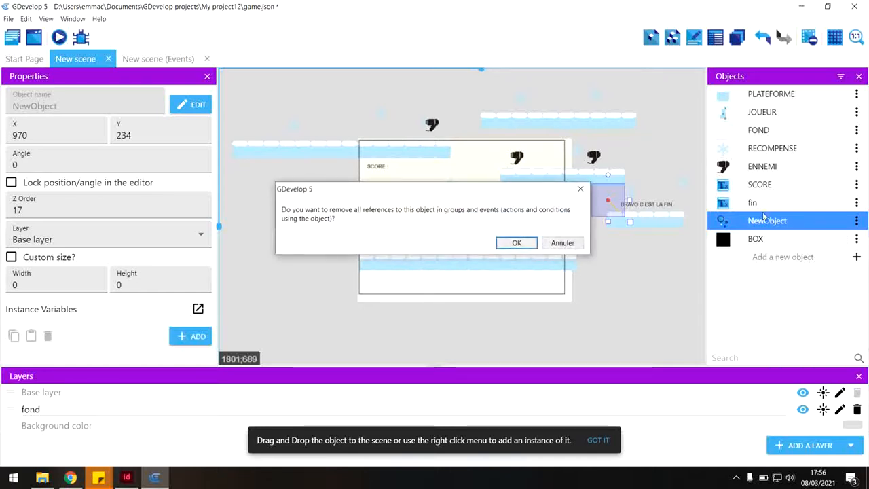
left_click(514, 245)
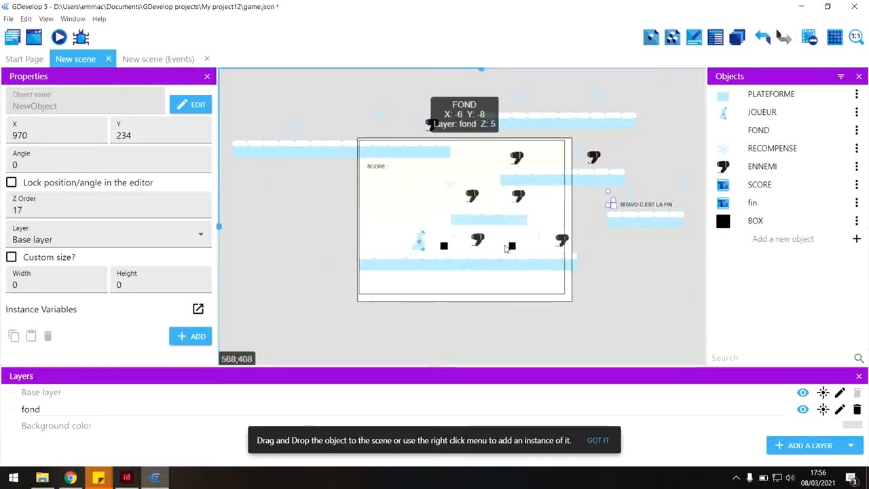
Step: Create a new particles emitter object from scratch and apply its default properties
left_click(858, 239)
left_click(820, 230)
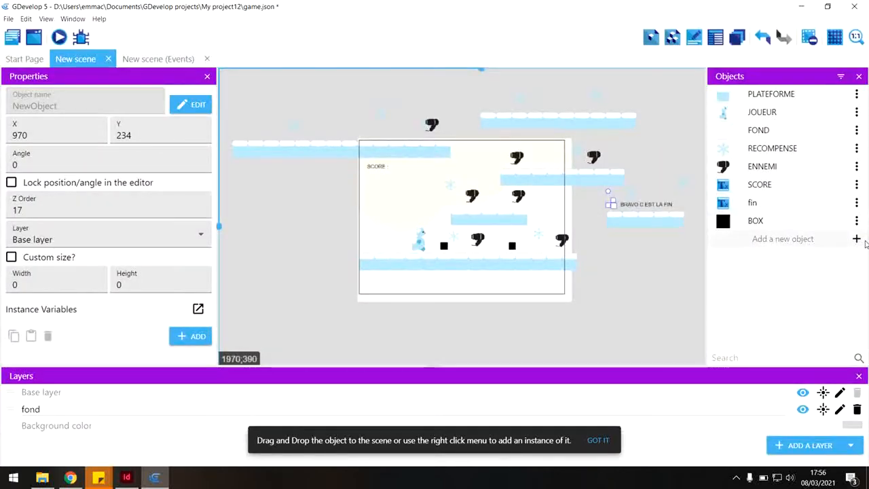
left_click(742, 242)
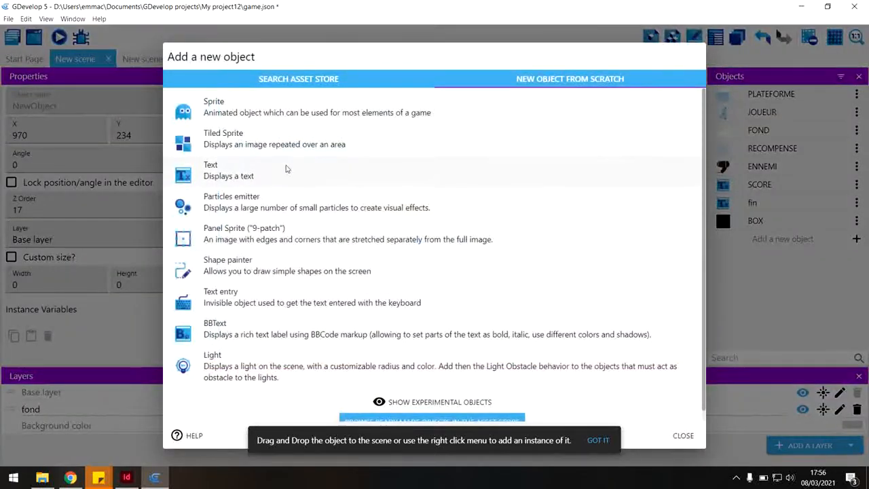
left_click(250, 195)
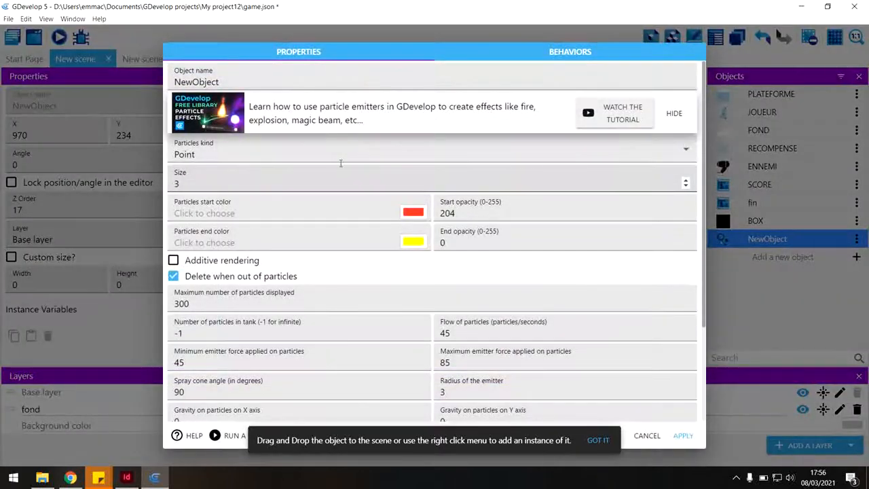
left_click(682, 435)
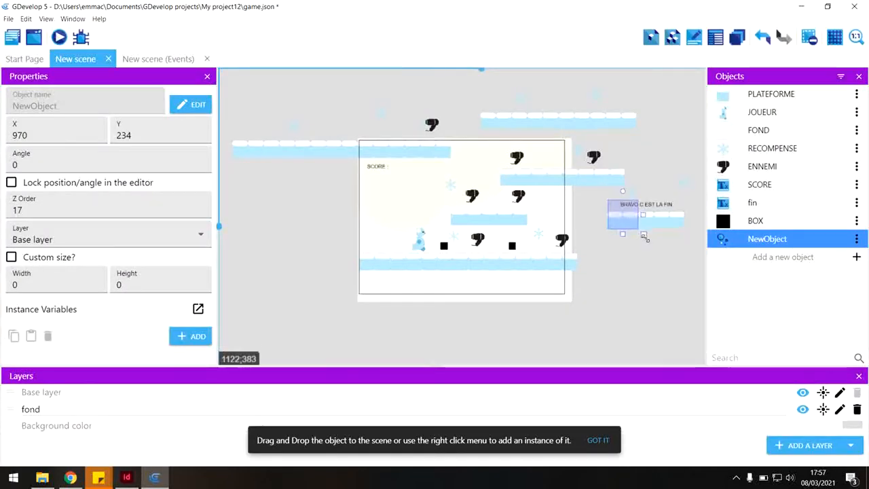
Step: Delete the leftover emitter instance from the scene and place the new particles emitter just before the BRAVO C EST LA FIN text
left_click(612, 207)
key("Delete")
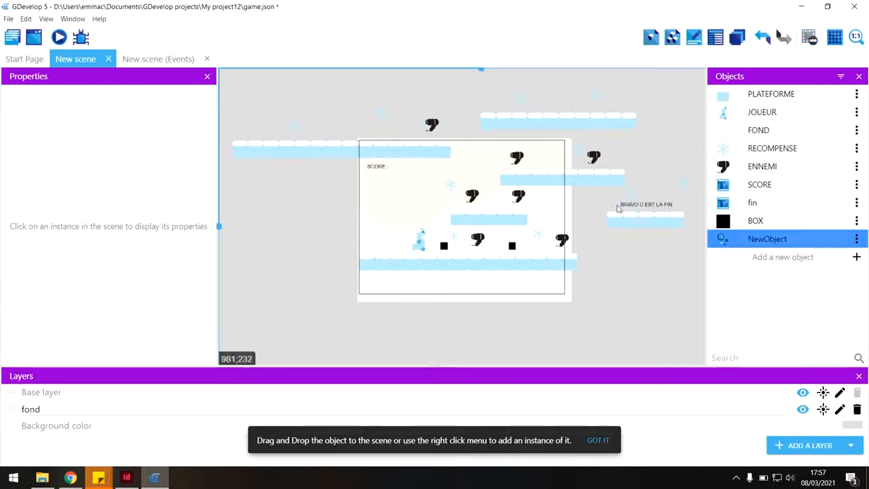
left_click_drag(764, 239, 611, 204)
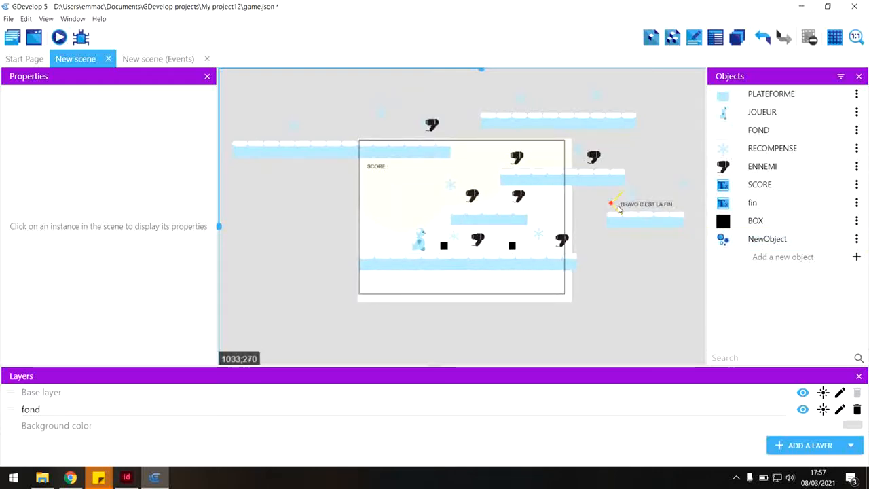
Step: Add a new event to the scene's events with the condition "At the beginning of the scene"
left_click(162, 59)
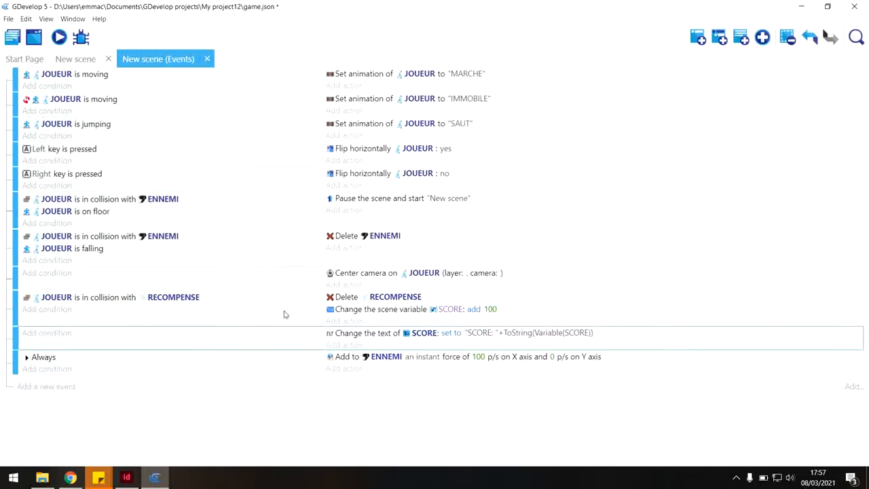
left_click(64, 387)
left_click(68, 382)
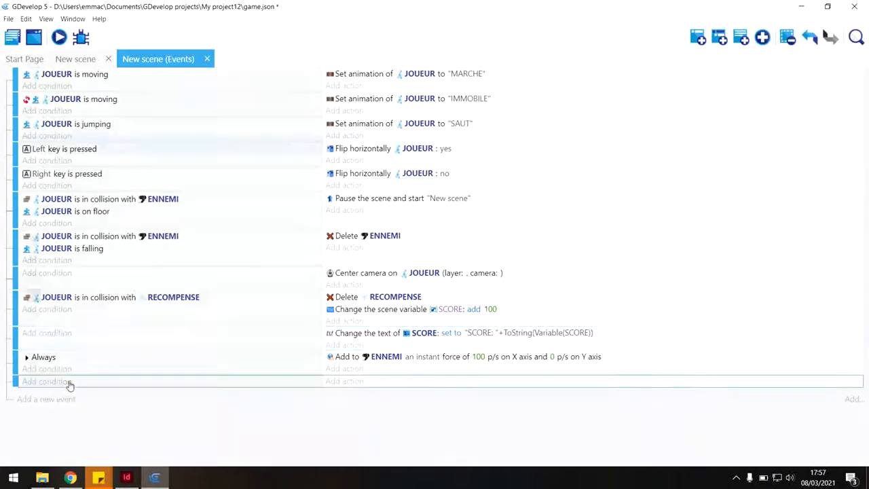
type("at")
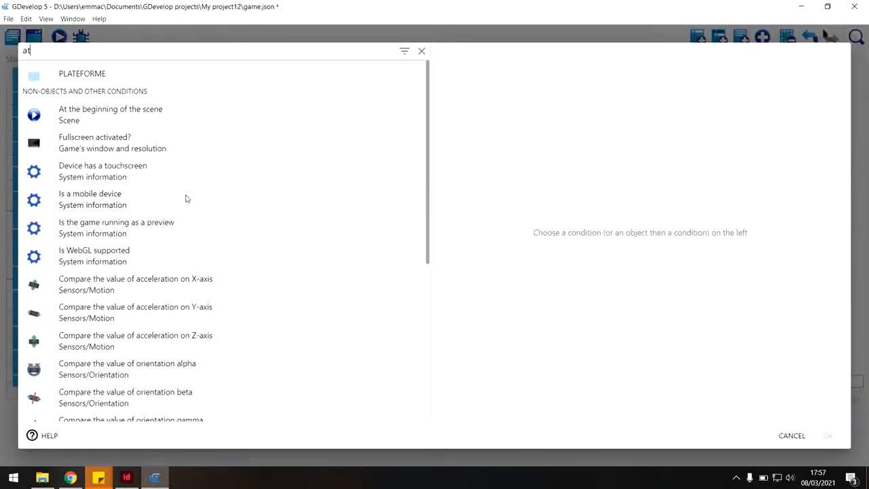
left_click(255, 110)
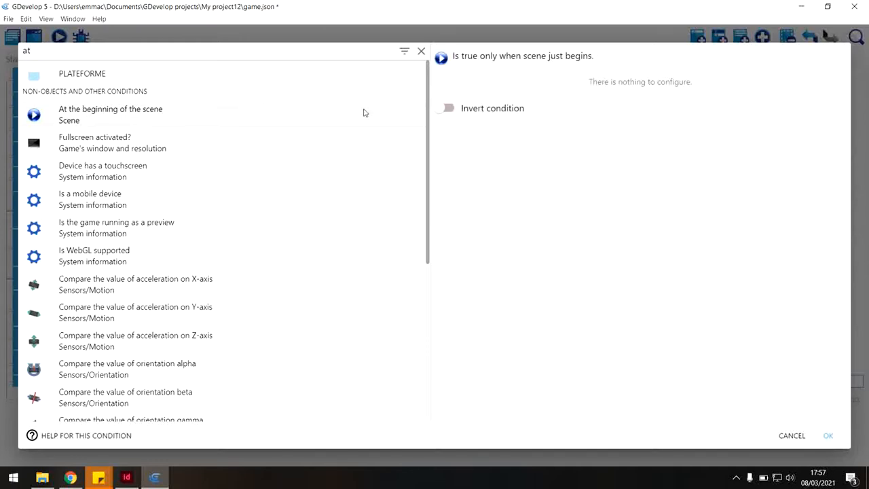
left_click(825, 438)
Step: Add actions to the beginning-of-scene event that hide the fin text and the NewObject emitter
left_click(333, 382)
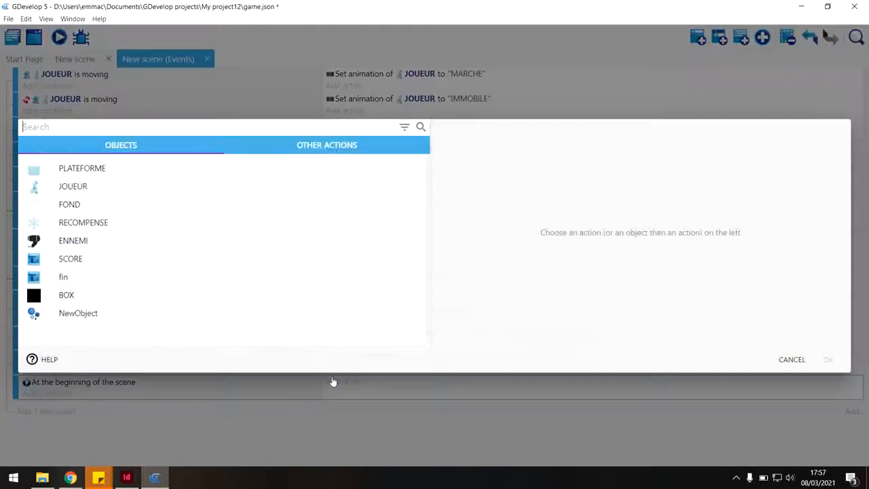
left_click(148, 277)
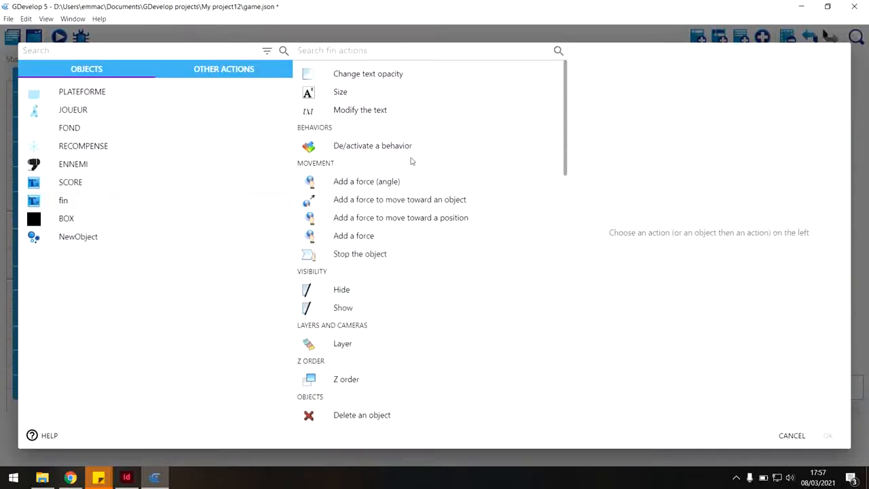
left_click(341, 291)
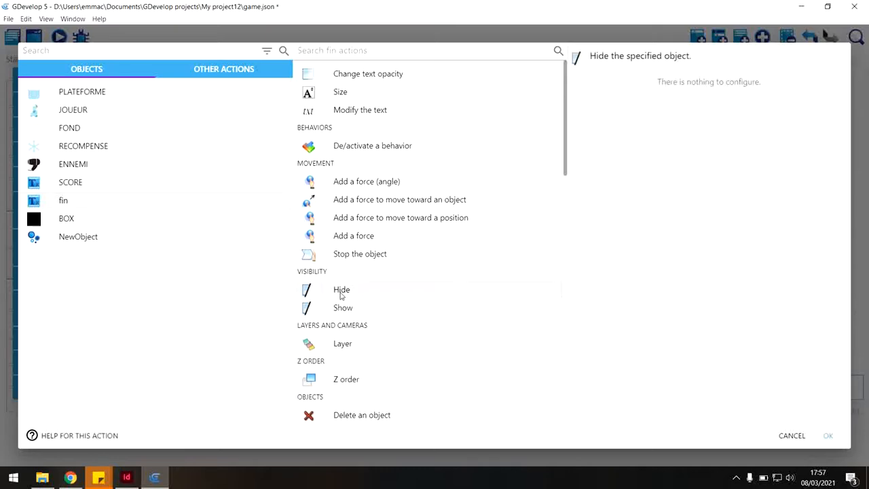
left_click(829, 435)
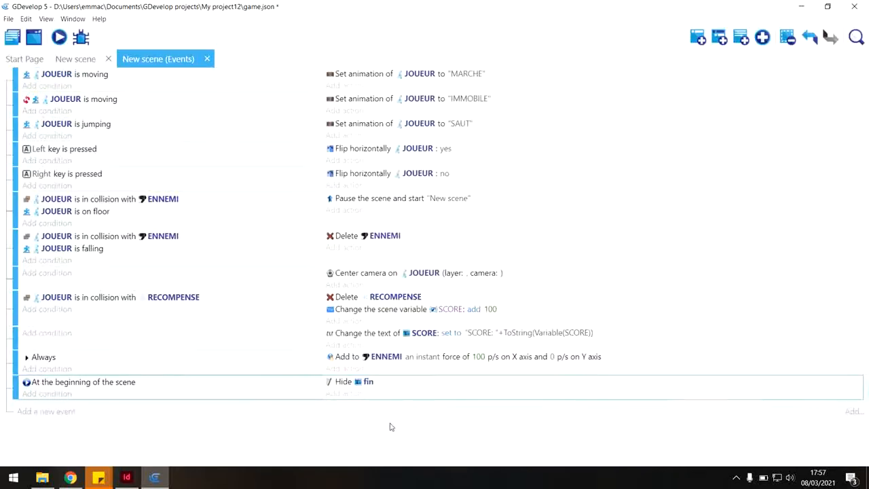
left_click(344, 393)
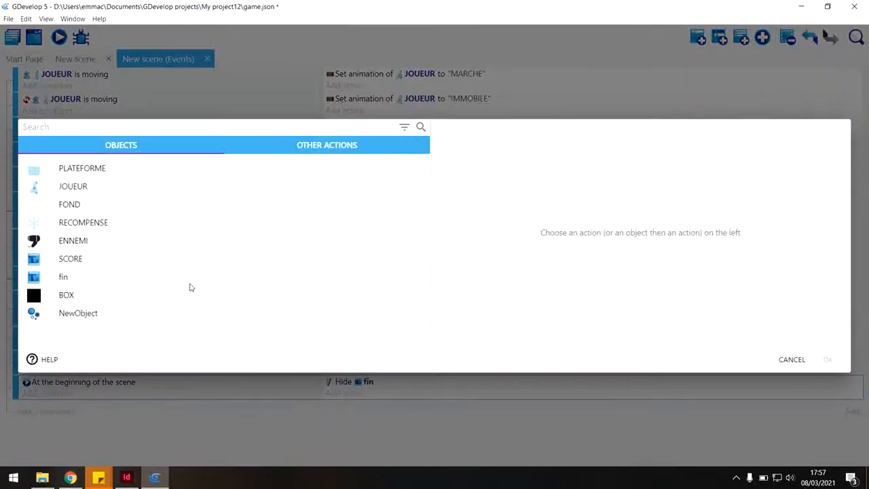
left_click(114, 322)
left_click(408, 237)
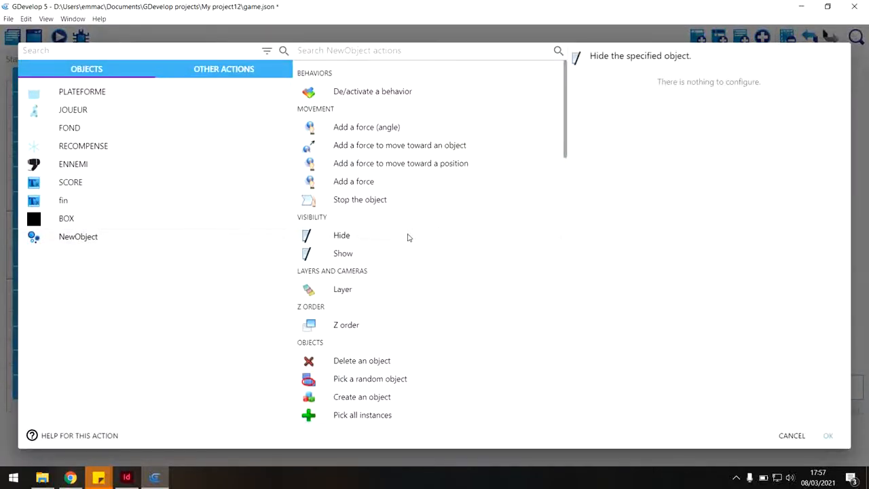
left_click(828, 436)
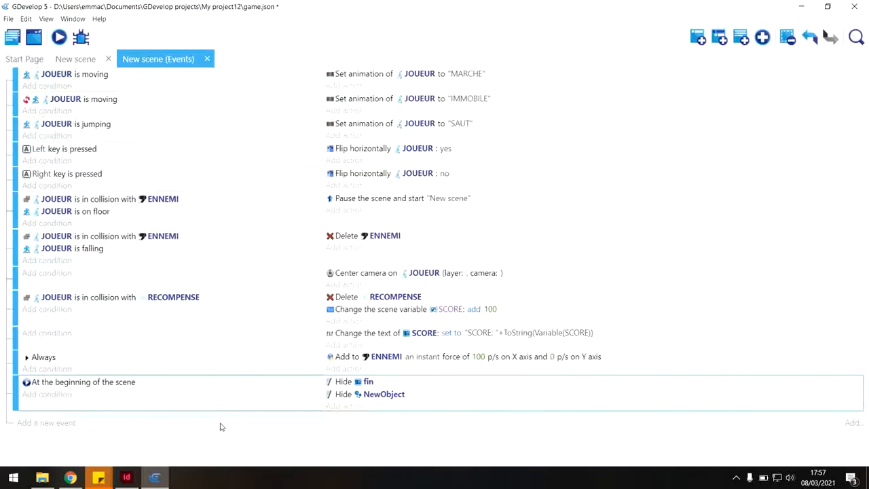
Step: Add another event with a collision condition between JOUEUR and NewObject
left_click(61, 424)
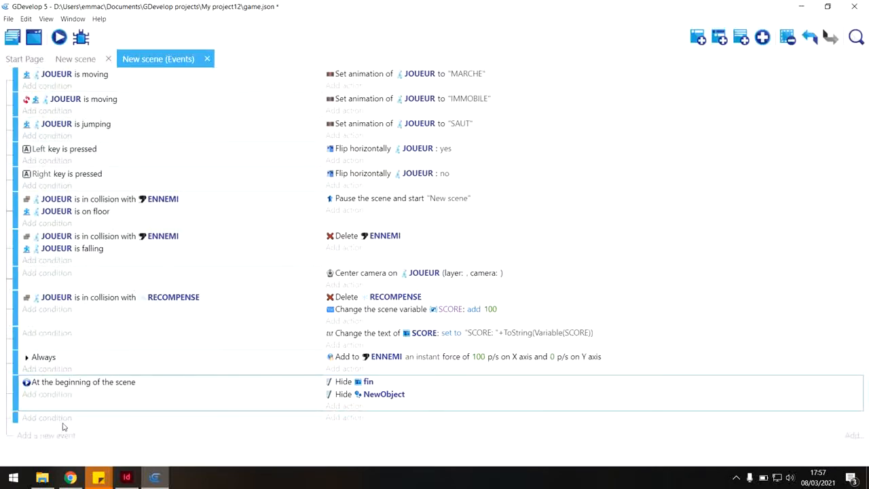
left_click(69, 420)
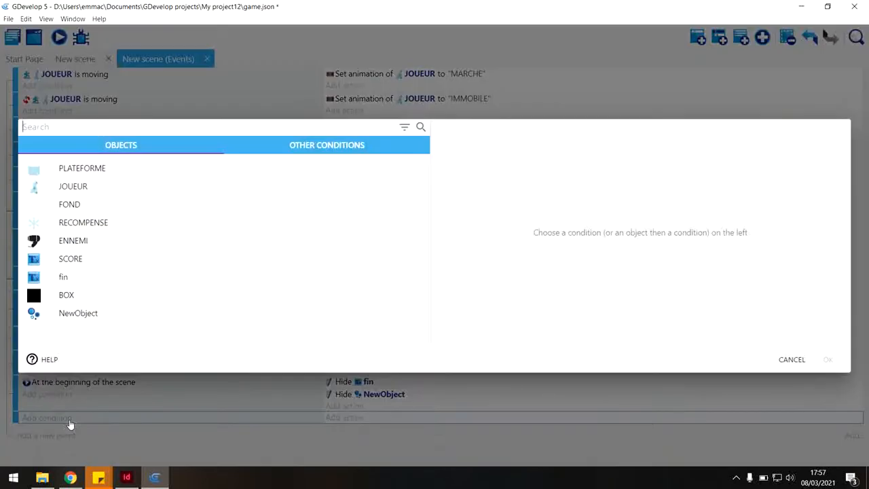
left_click(113, 193)
type("colli")
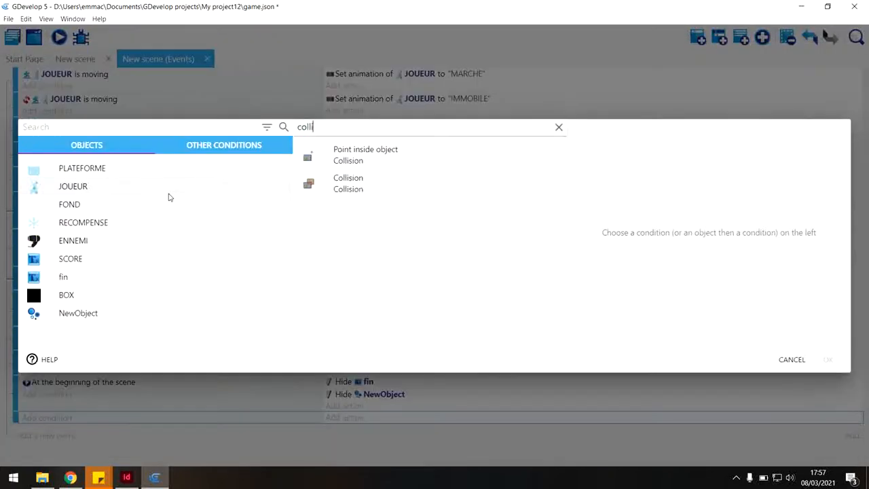
left_click(346, 184)
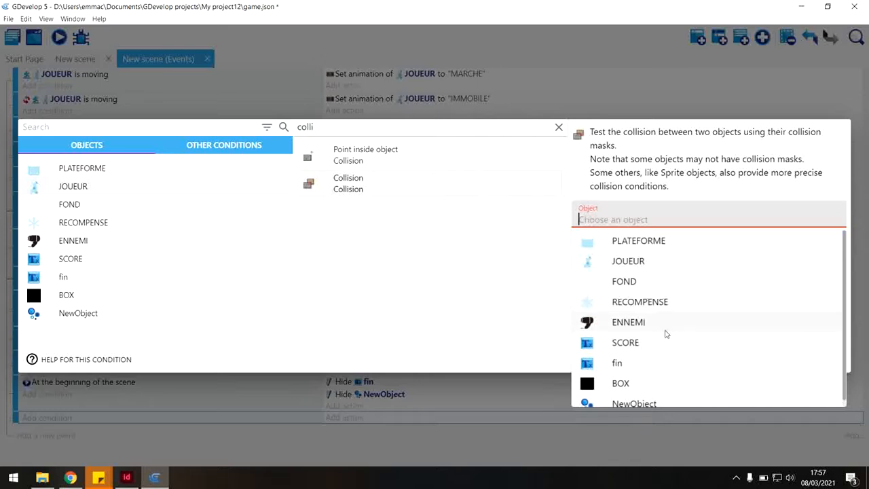
left_click(679, 398)
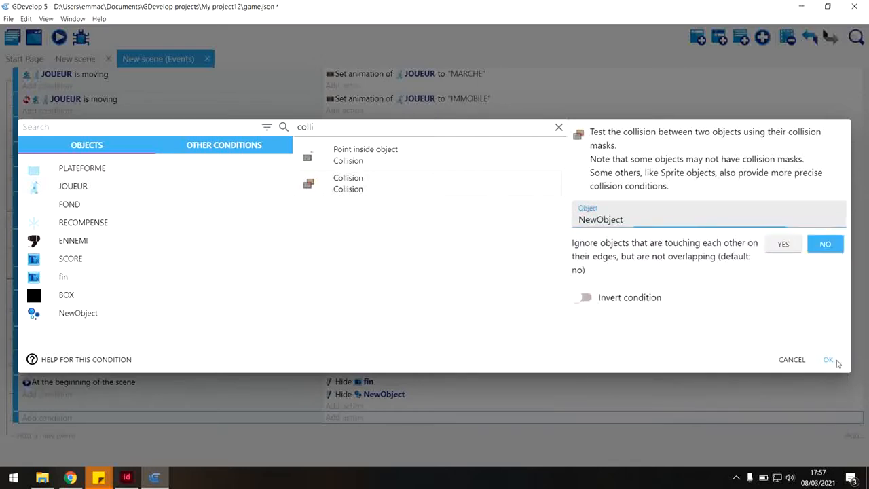
left_click(825, 360)
Step: Add an action to the JOUEUR and NewObject collision event that shows the fin text
left_click(328, 418)
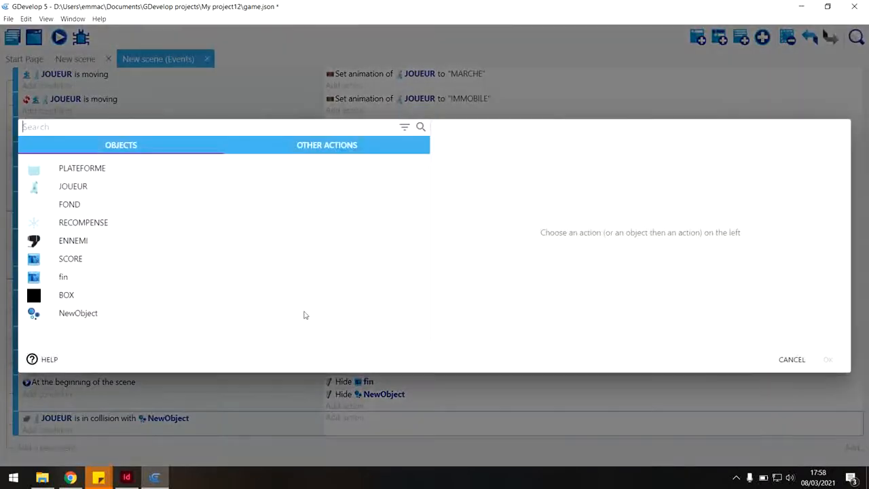
left_click(105, 279)
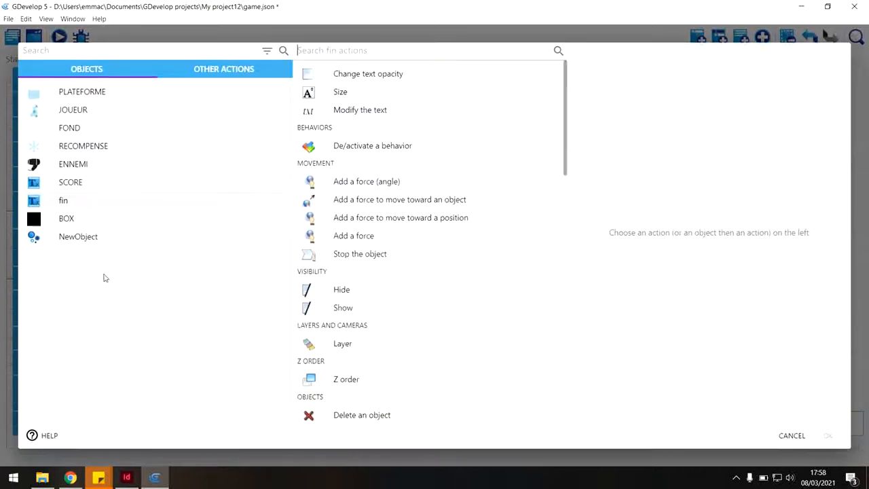
left_click(365, 309)
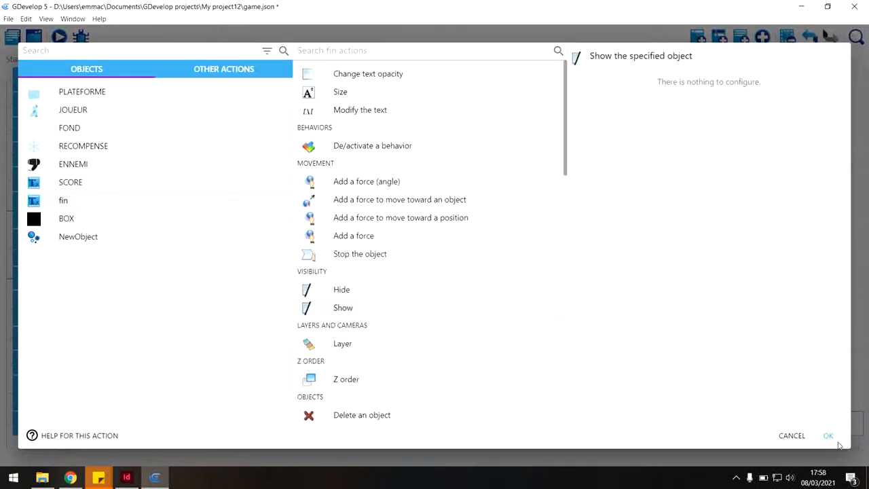
left_click(828, 436)
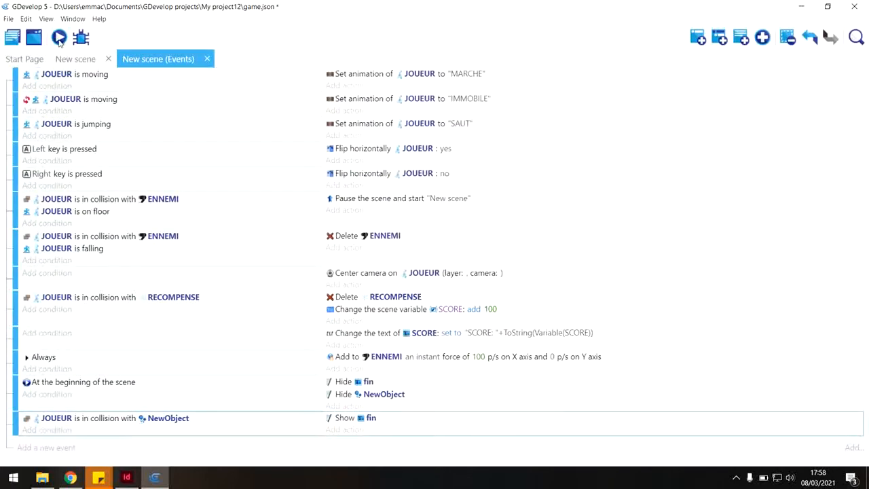
Step: Preview the game, move the player through the platforms to test the new end-of-level events, and close the preview
left_click(59, 38)
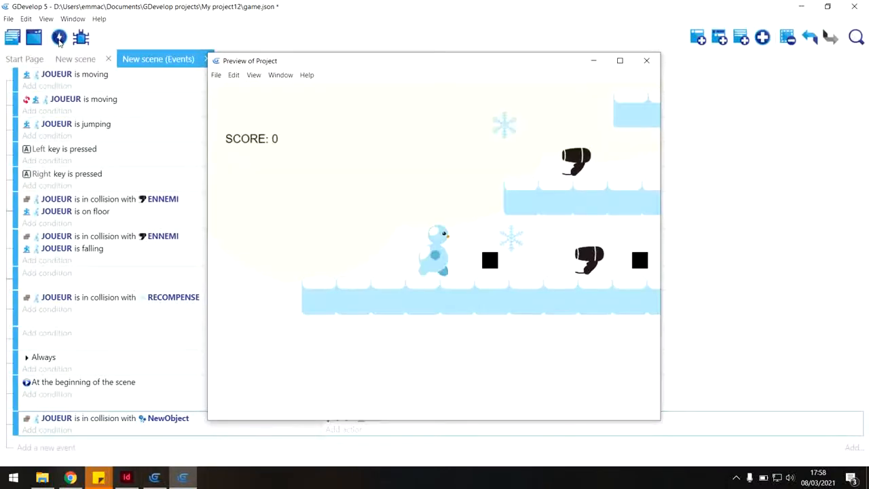
key("Right")
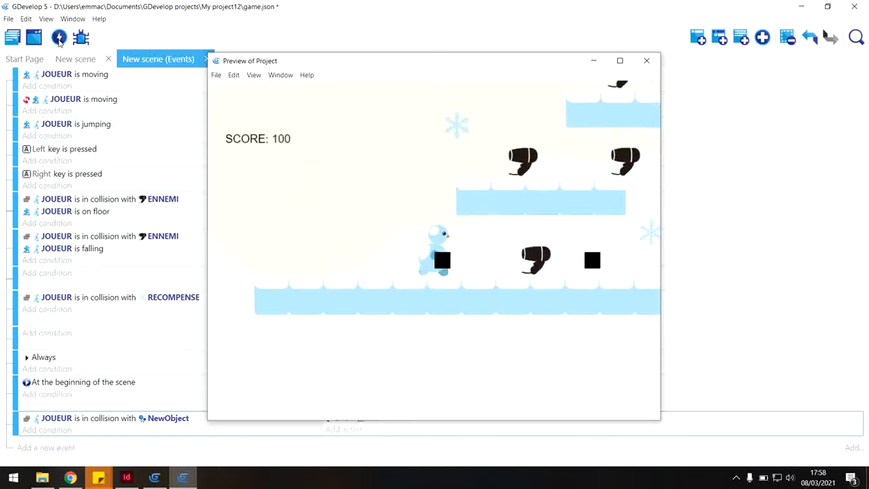
key("Right")
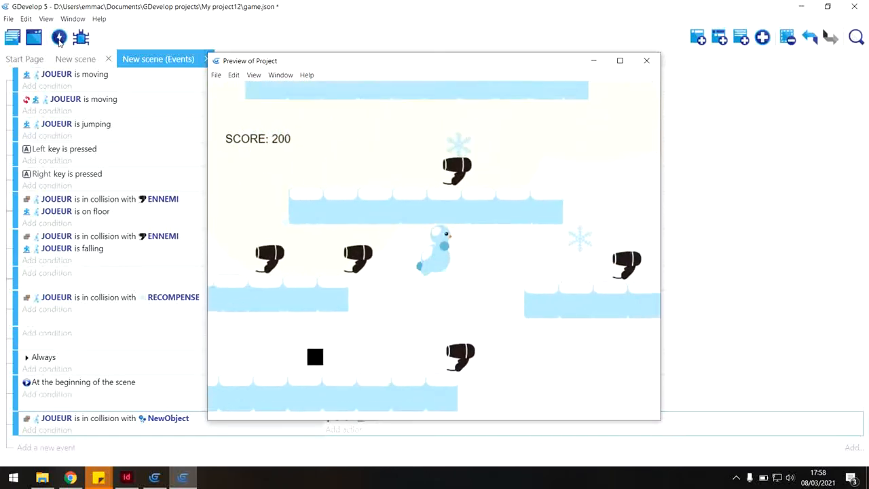
key("Right")
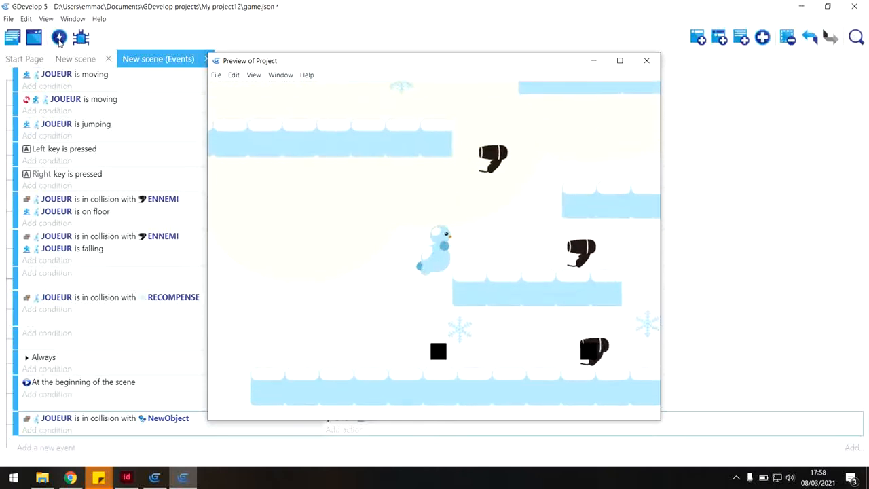
key("Right")
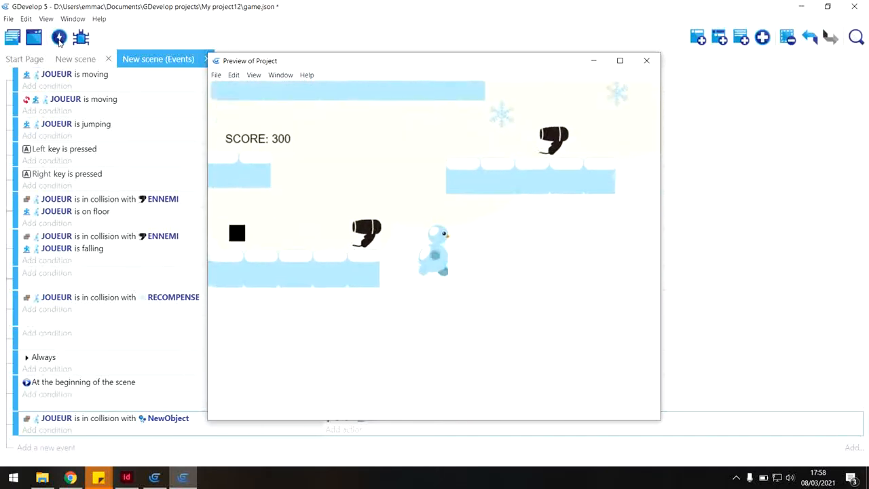
left_click(646, 60)
Step: Relaunch the game preview, run and jump the player past the enemies on the lower platform, and close the preview window
left_click(61, 38)
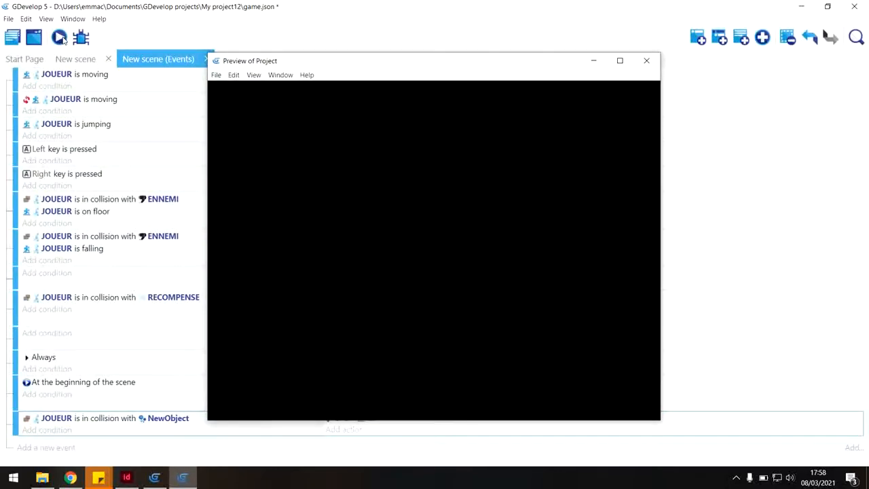
key("Right")
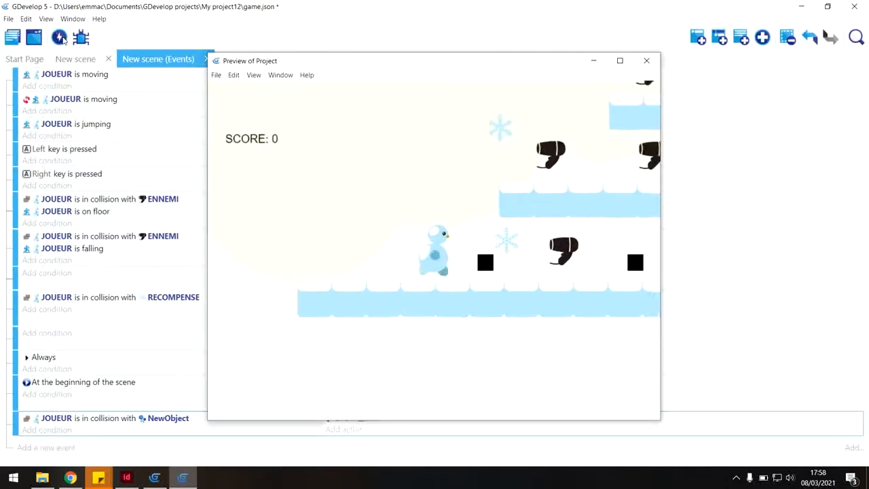
key("Right")
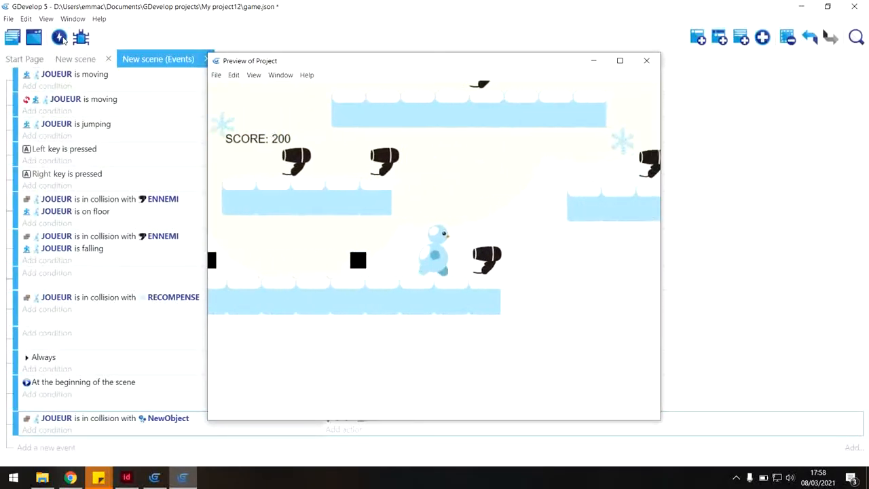
key("space")
key("Right")
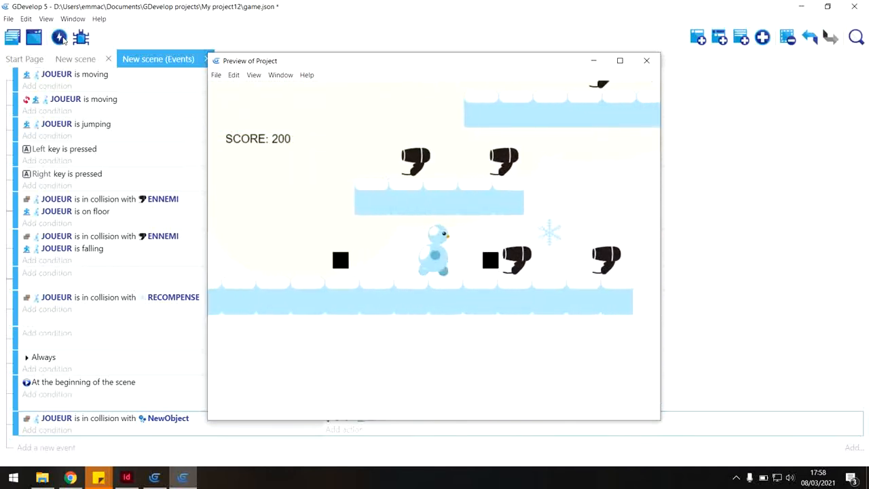
key("Right")
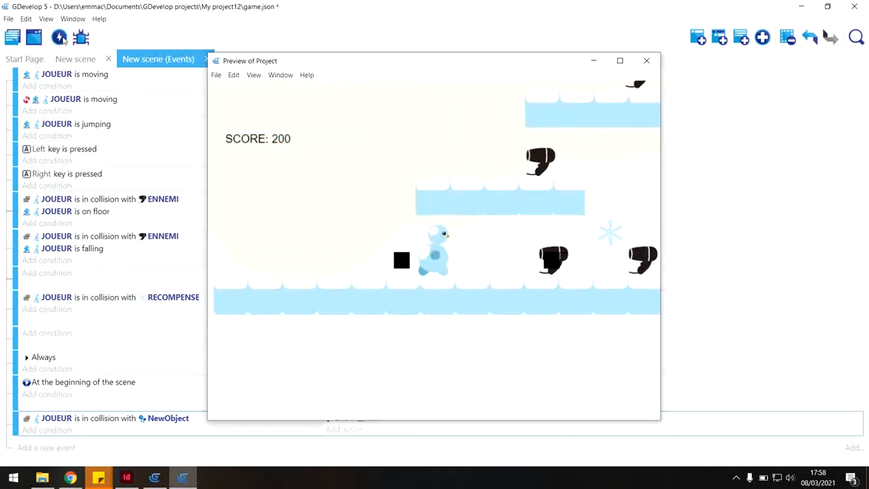
key("Right")
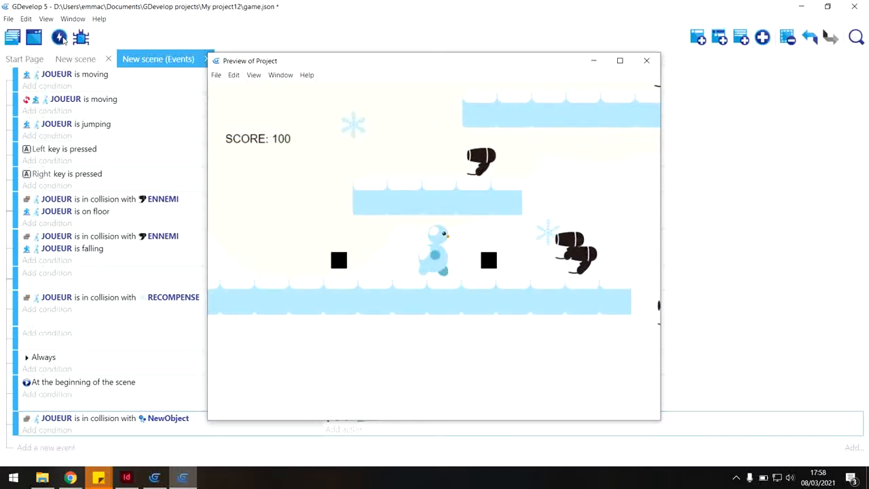
key("Right")
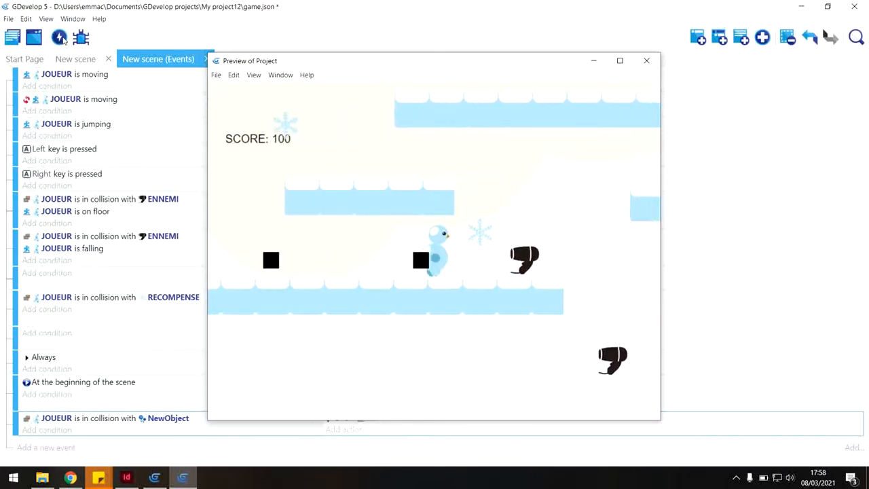
key("Right")
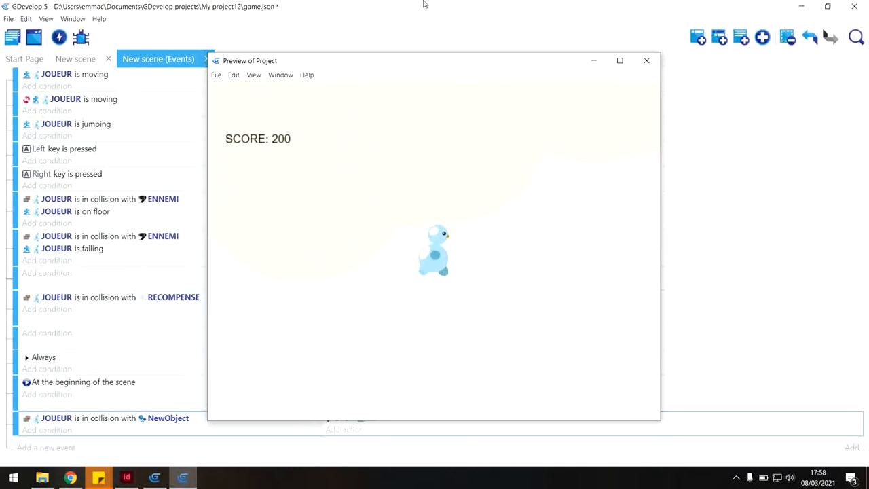
left_click(646, 60)
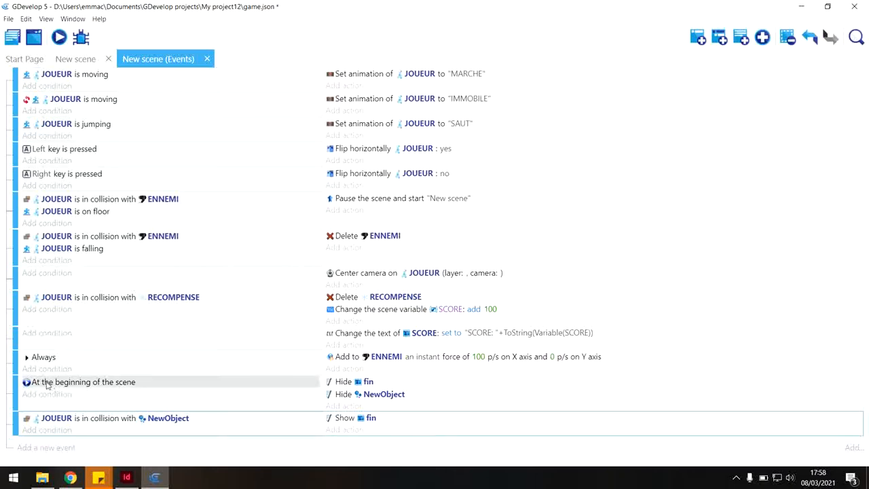
Step: Add an action to the beginning-of-scene event that plays the music file Marek Hemmann - Meadow.mp3
left_click(356, 405)
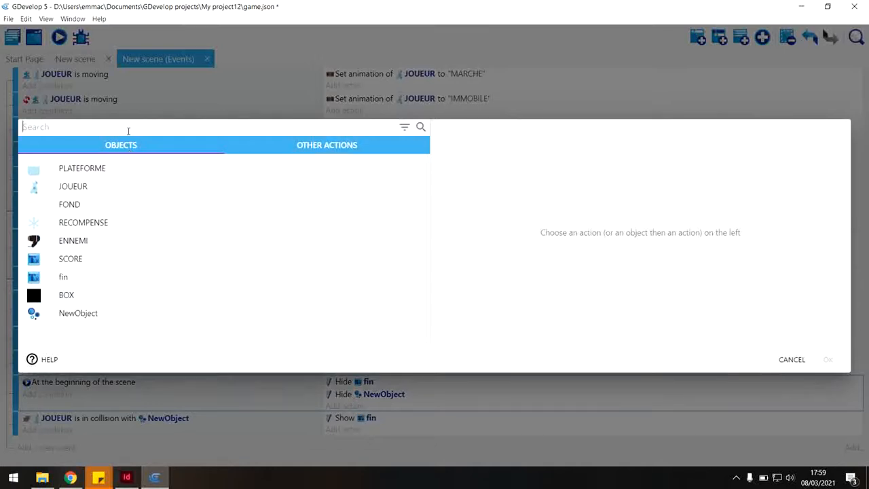
type("play")
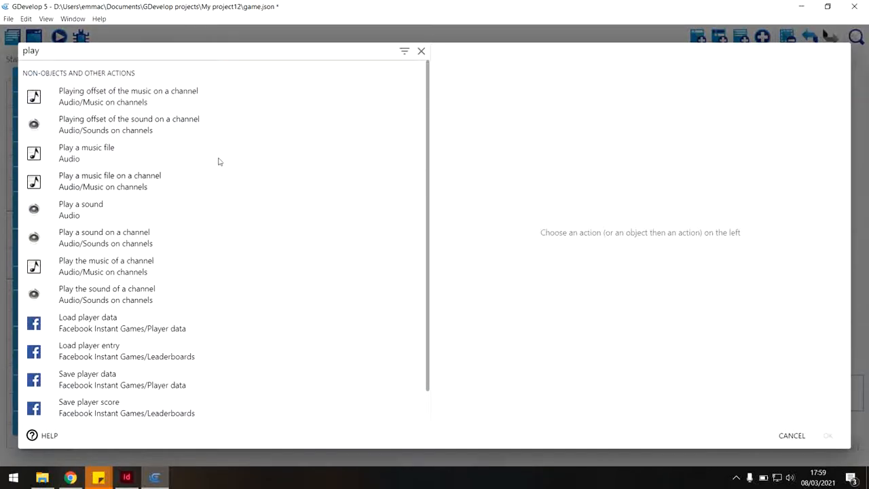
left_click(217, 157)
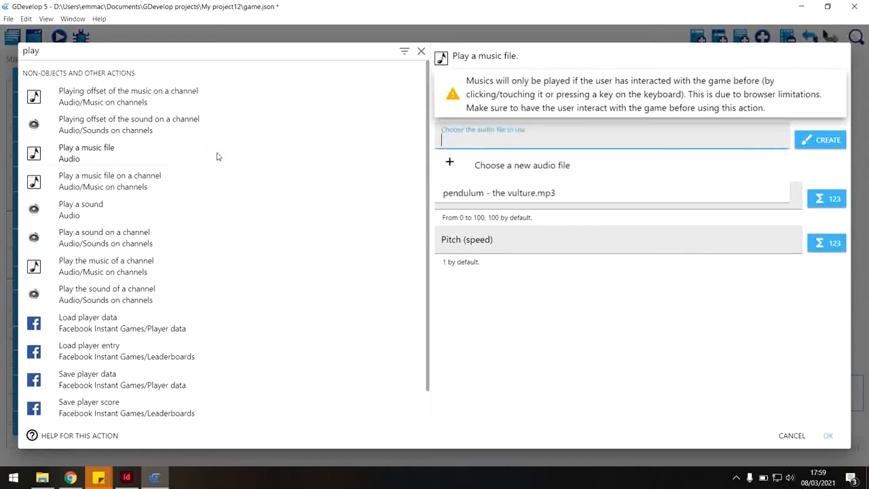
left_click(506, 170)
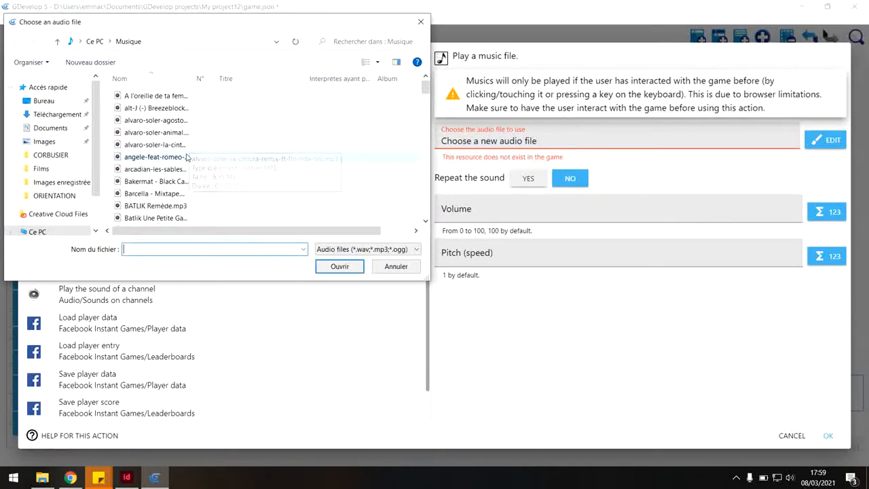
scroll(187, 158, "down", 10)
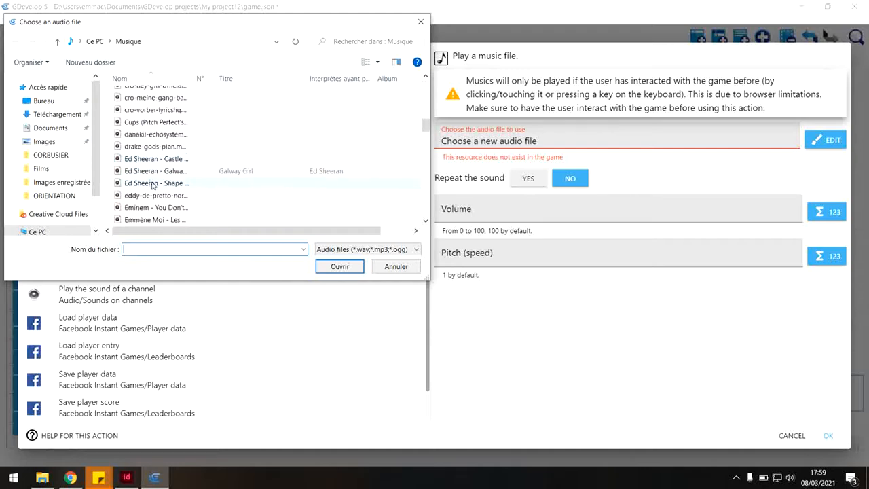
scroll(134, 161, "down", 10)
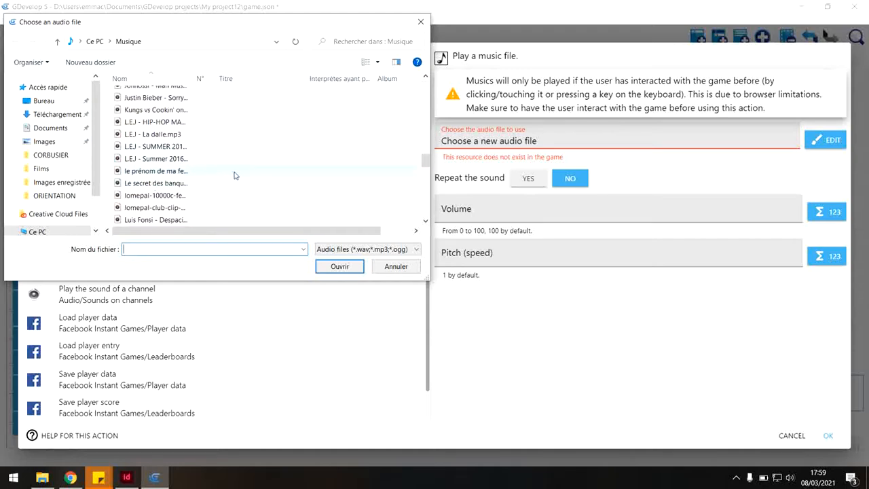
scroll(264, 199, "down", 3)
left_click(286, 185)
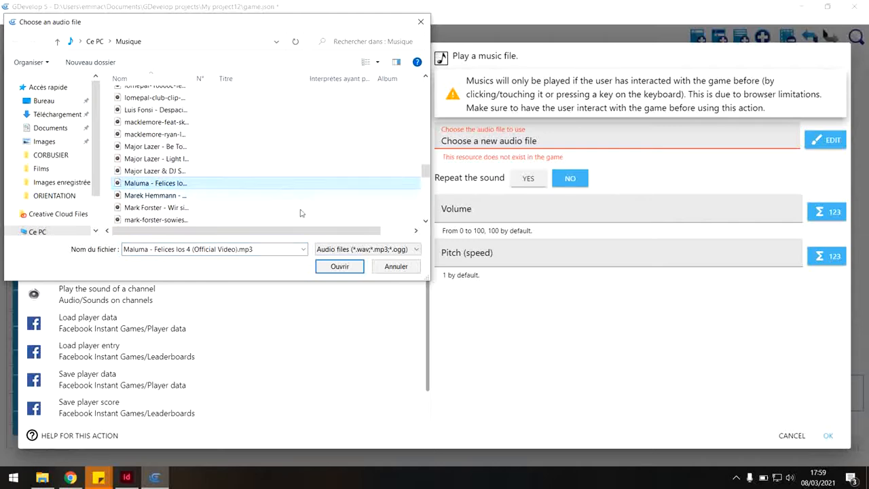
left_click(281, 196)
left_click(340, 266)
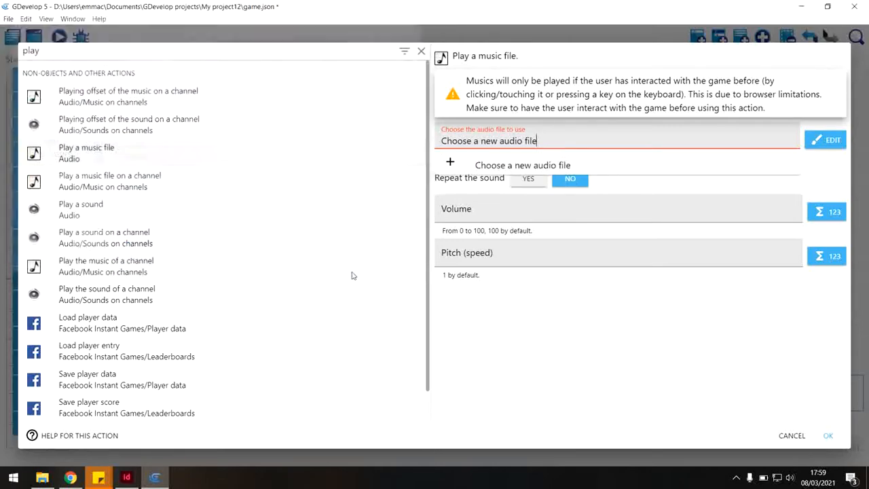
left_click(516, 242)
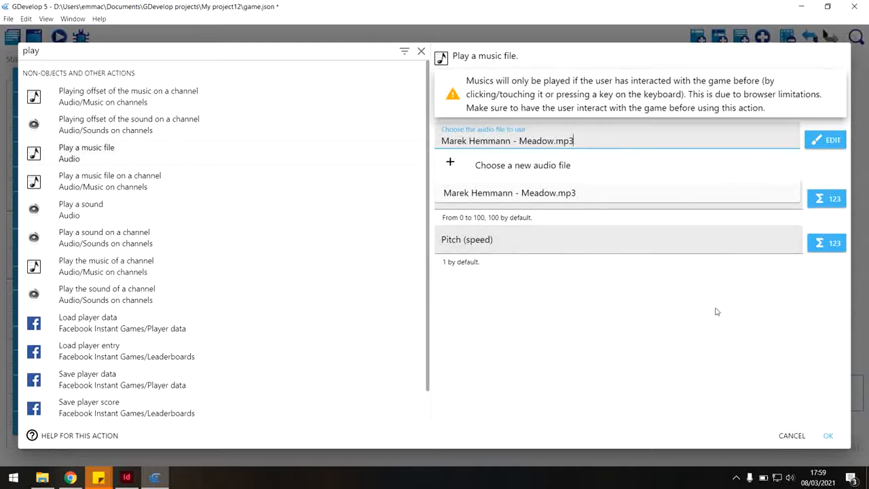
left_click(829, 436)
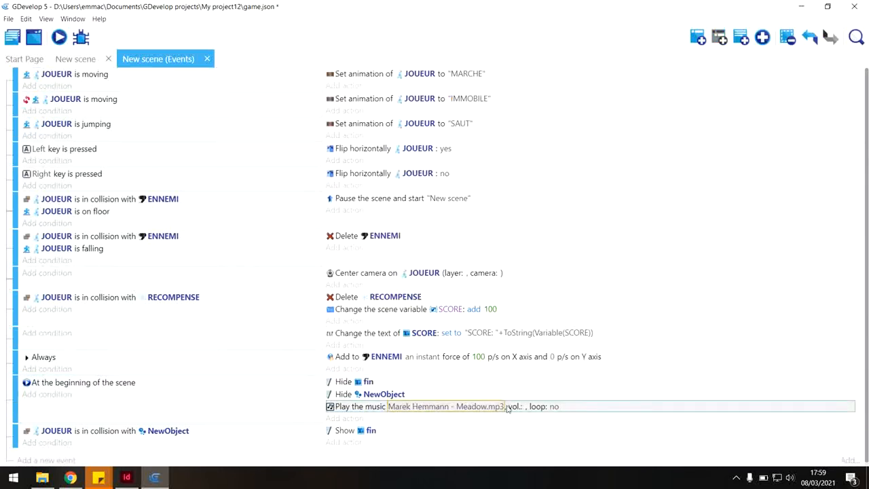
Step: Set the beginning-of-scene music action to repeat the sound
left_click(554, 406)
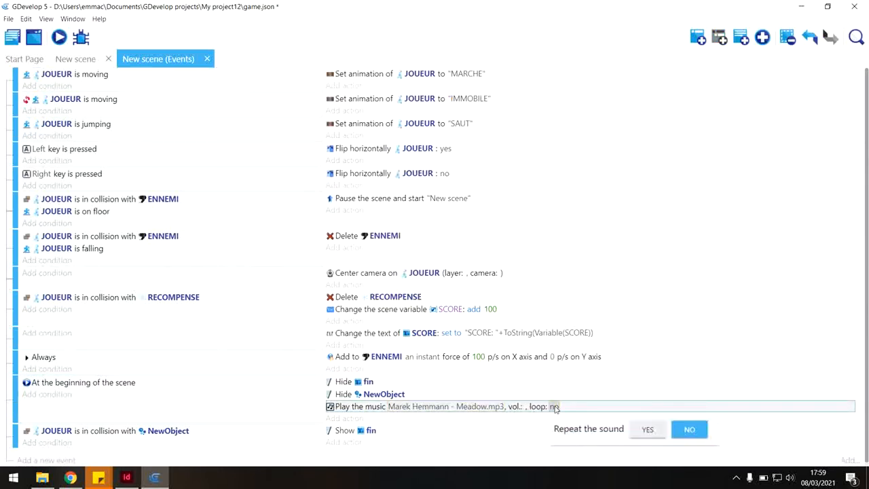
left_click(648, 429)
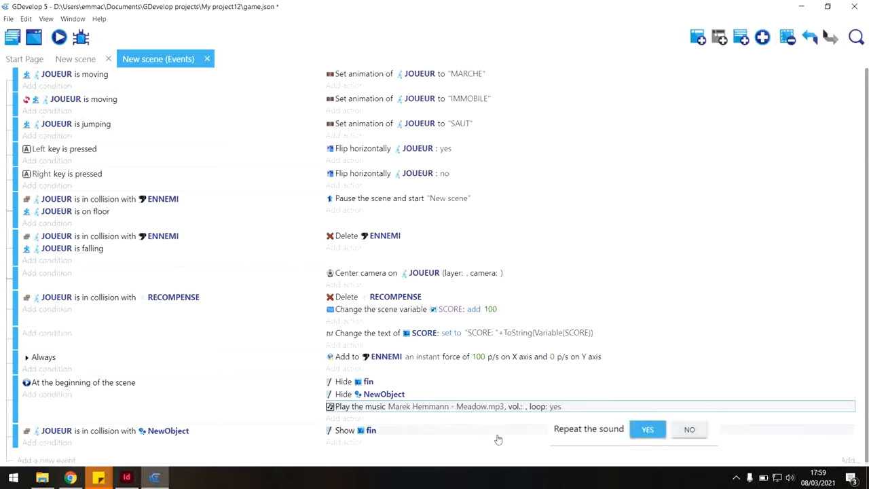
left_click(485, 453)
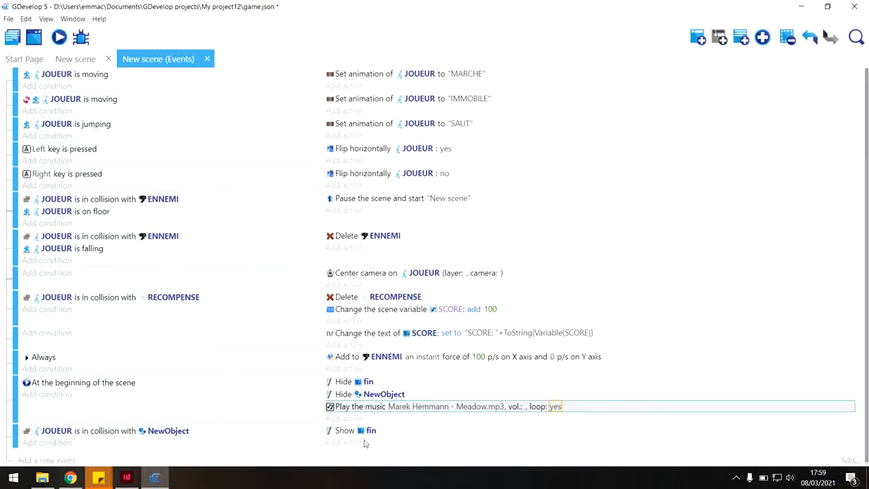
Step: Add a new event at the end of the events sheet, search the JOUEUR conditions for "delet", and cancel the condition
scroll(365, 443, "down", 1)
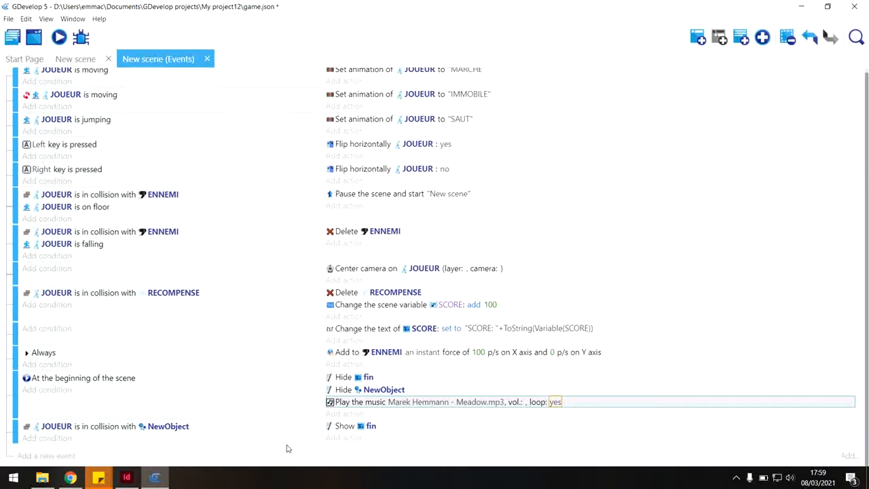
scroll(289, 448, "up", 1)
scroll(288, 448, "down", 1)
scroll(289, 449, "up", 1)
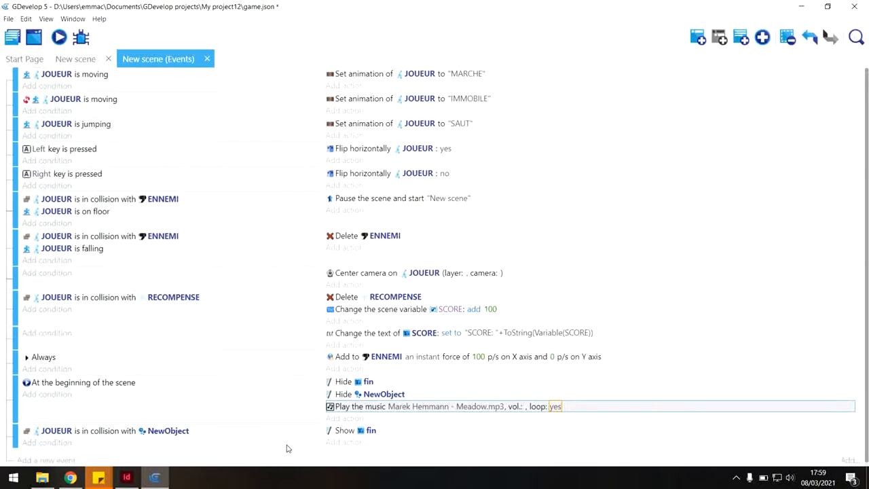
scroll(286, 448, "down", 1)
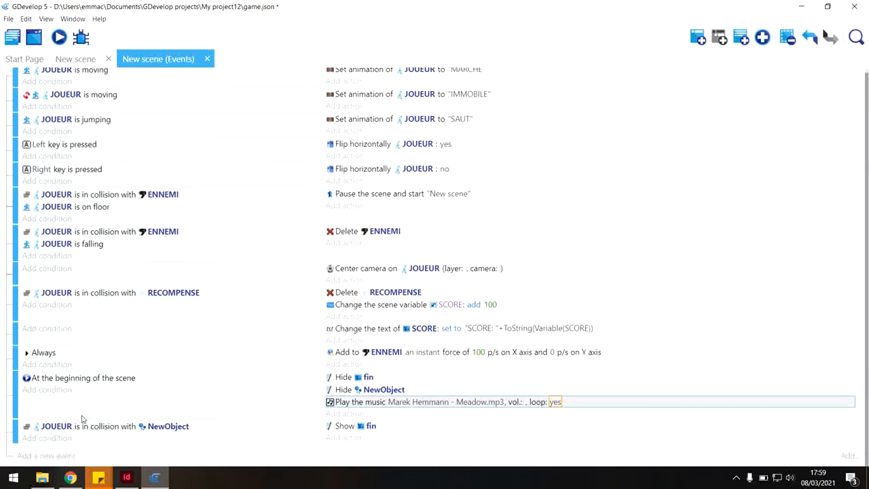
left_click(44, 456)
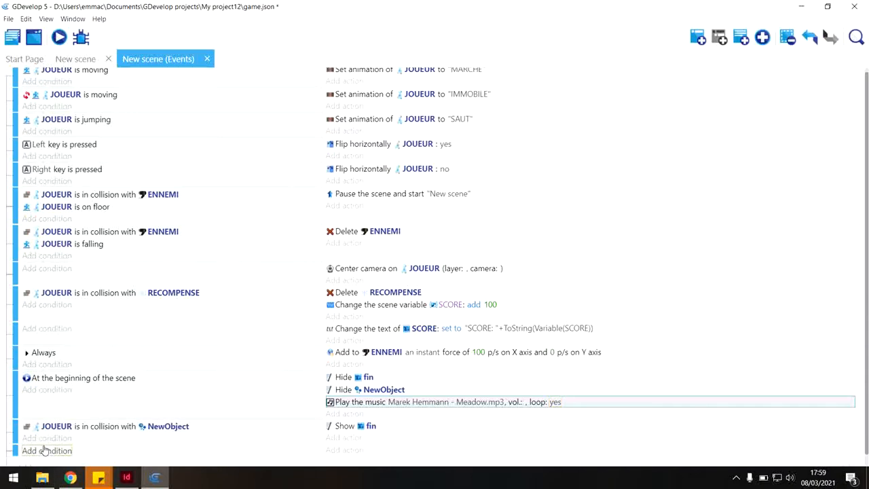
left_click(45, 451)
left_click(174, 184)
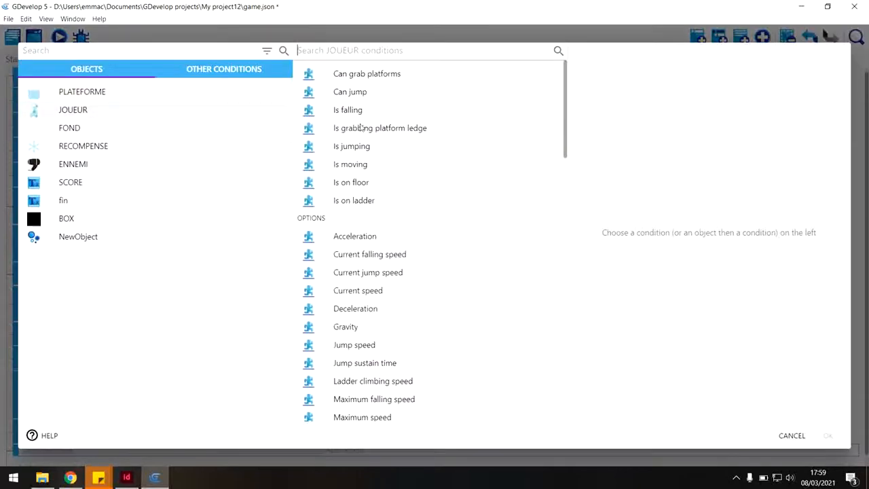
left_click(425, 49)
type("delet")
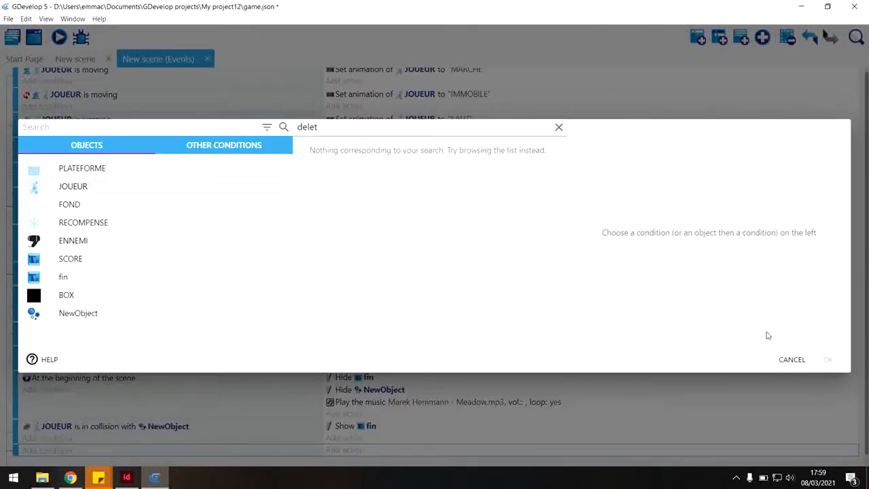
left_click(792, 359)
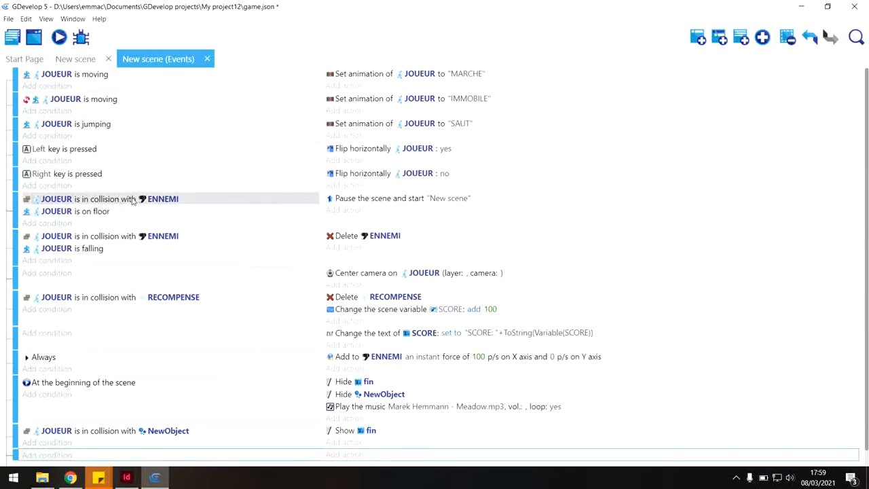
Step: Examine the settings of the JOUEUR and ENNEMI collision condition and the on-floor condition in the scene-restart event
left_click(92, 203)
double_click(93, 203)
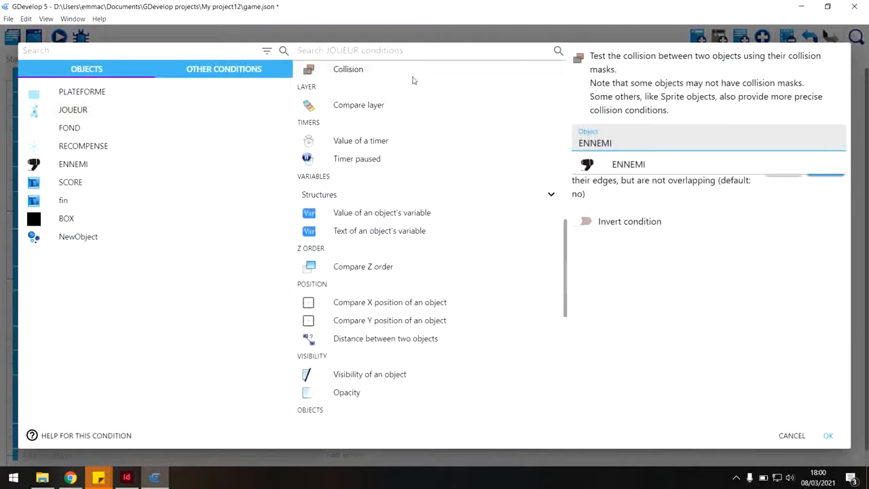
left_click(827, 441)
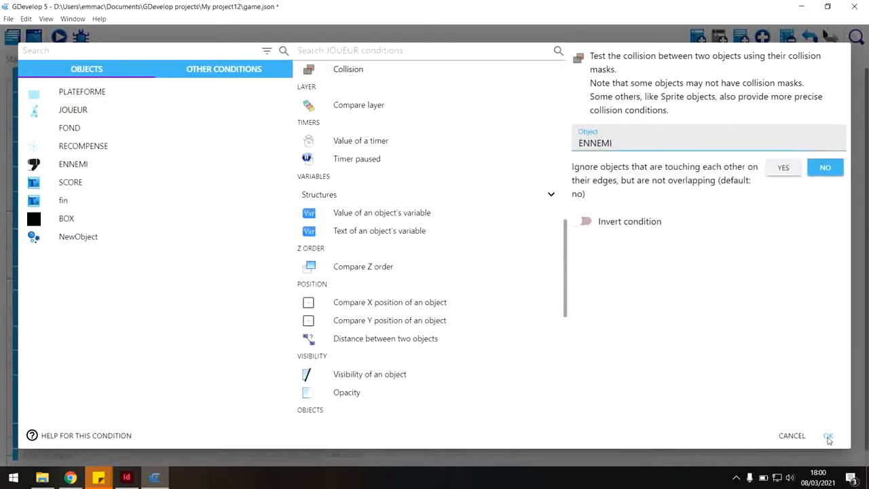
left_click(829, 441)
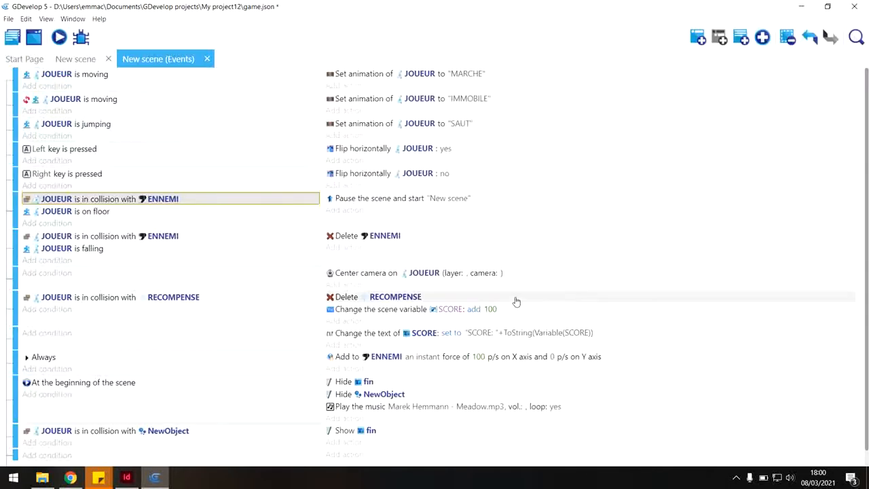
left_click(75, 212)
double_click(74, 213)
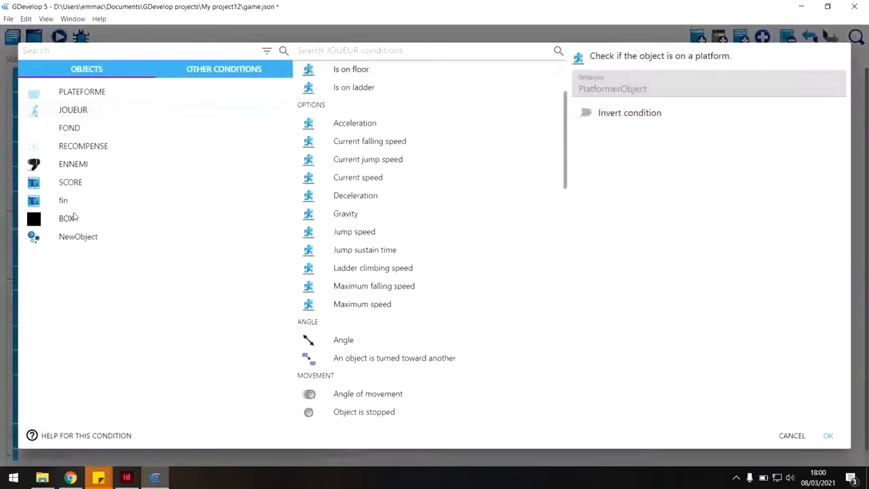
left_click(791, 436)
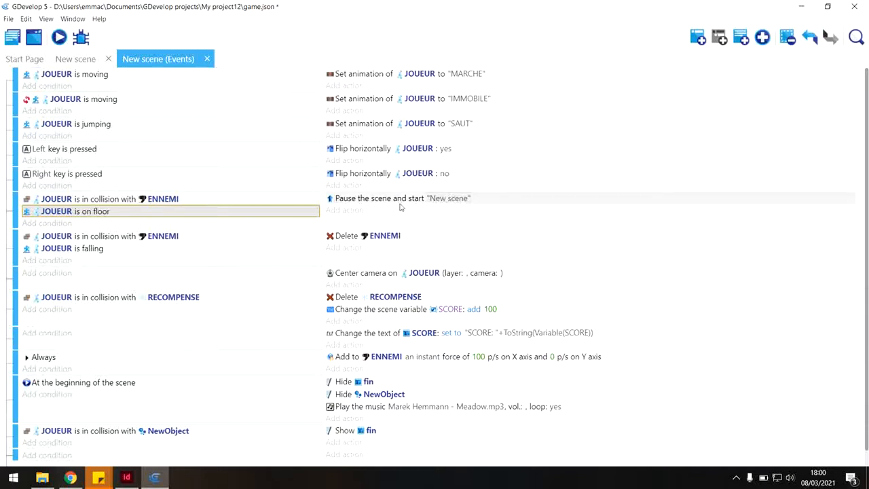
Step: Examine the settings of the JOUEUR is falling condition in the event that deletes ENNEMI
scroll(181, 247, "down", 1)
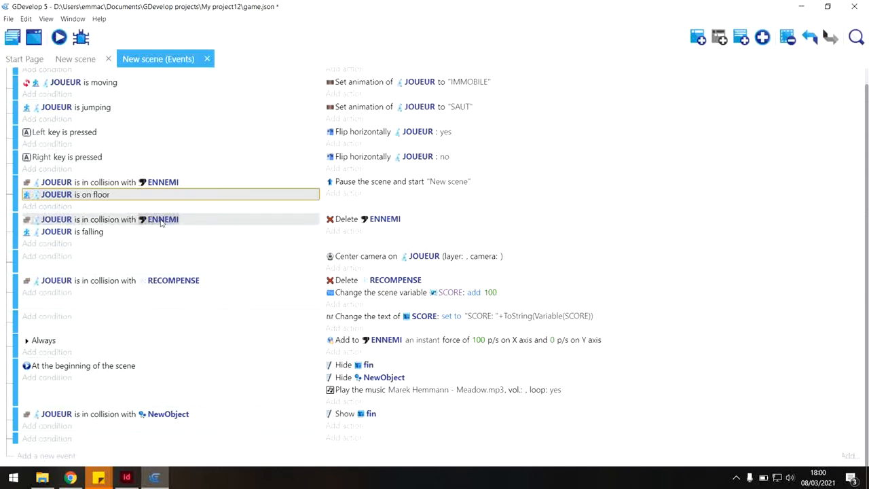
left_click(112, 233)
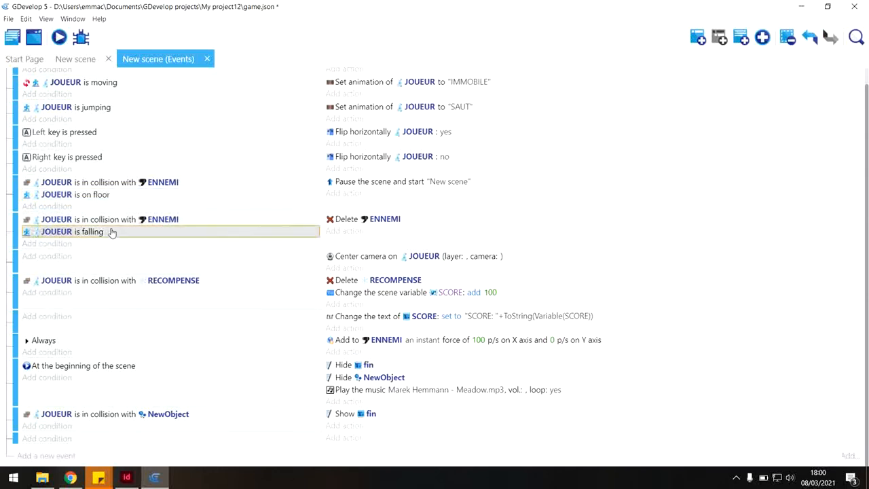
double_click(114, 231)
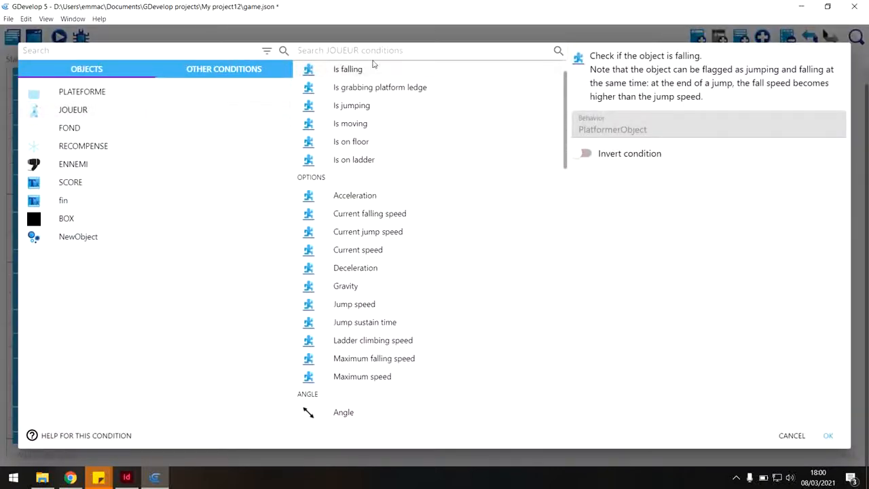
left_click(828, 438)
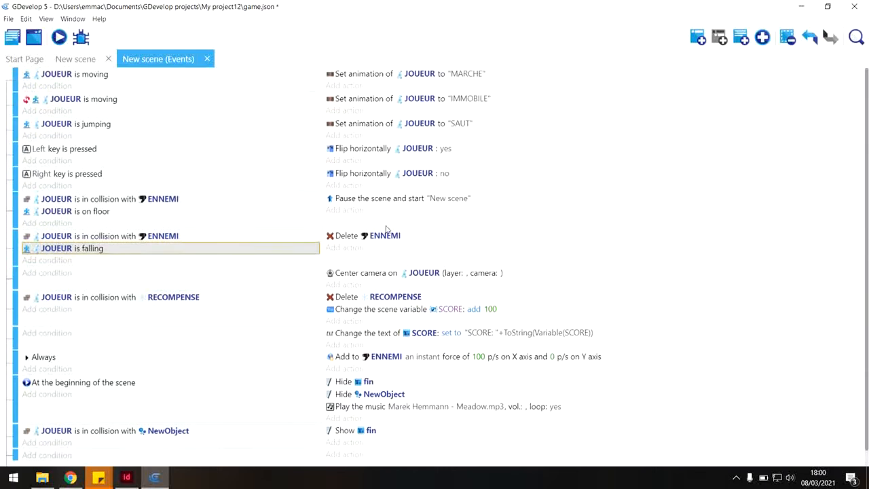
scroll(386, 230, "up", 1)
left_click(736, 477)
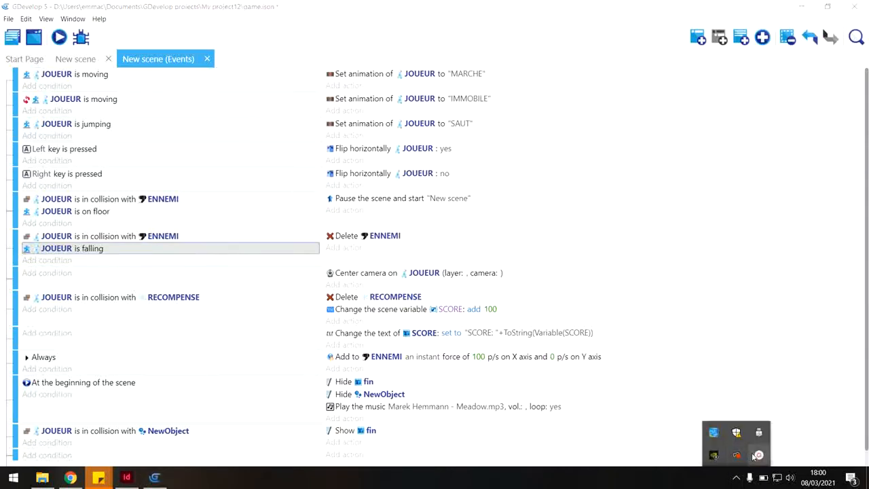